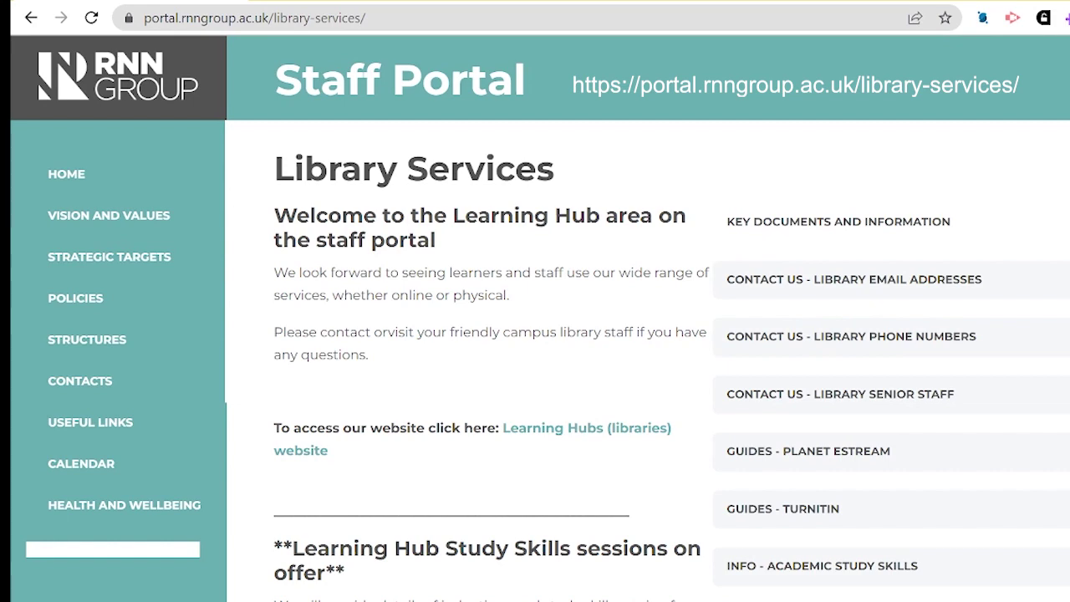
Go from the Library Services page to Planet eStream and open its categories, dismissing the search introduction.
{"action": "scroll", "coordinate": [647, 361], "scroll_direction": "down", "scroll_amount": 6}
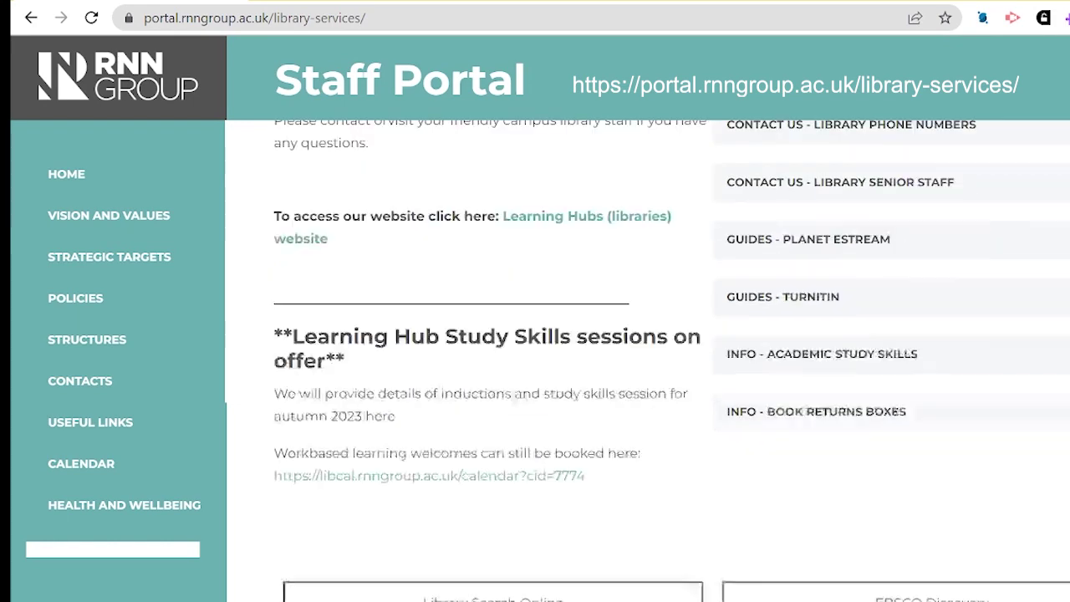
{"action": "scroll", "coordinate": [695, 285], "scroll_direction": "down", "scroll_amount": 8}
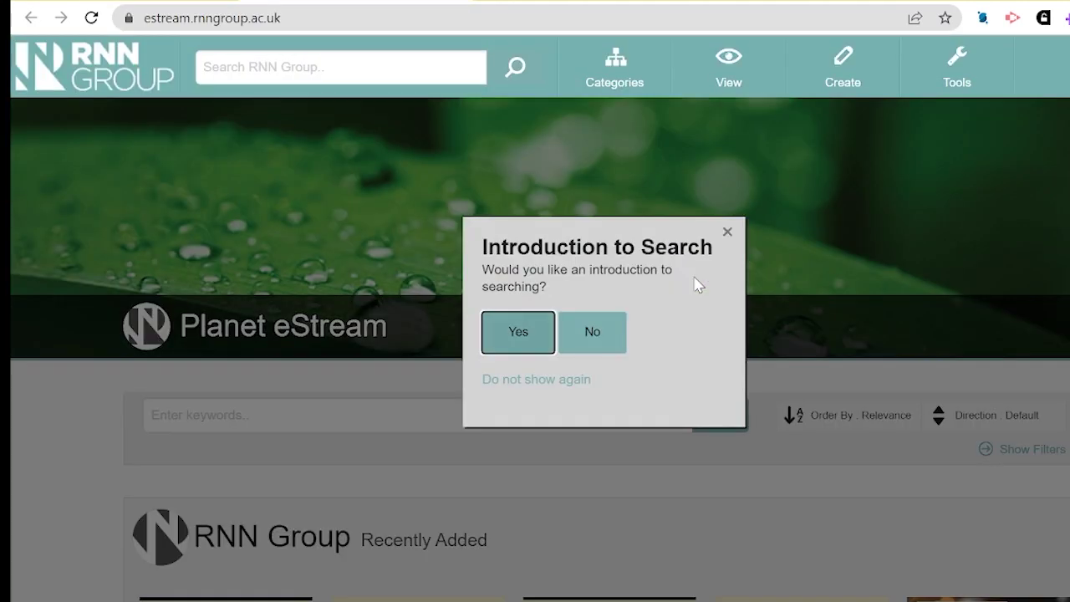
{"action": "left_click", "coordinate": [727, 236]}
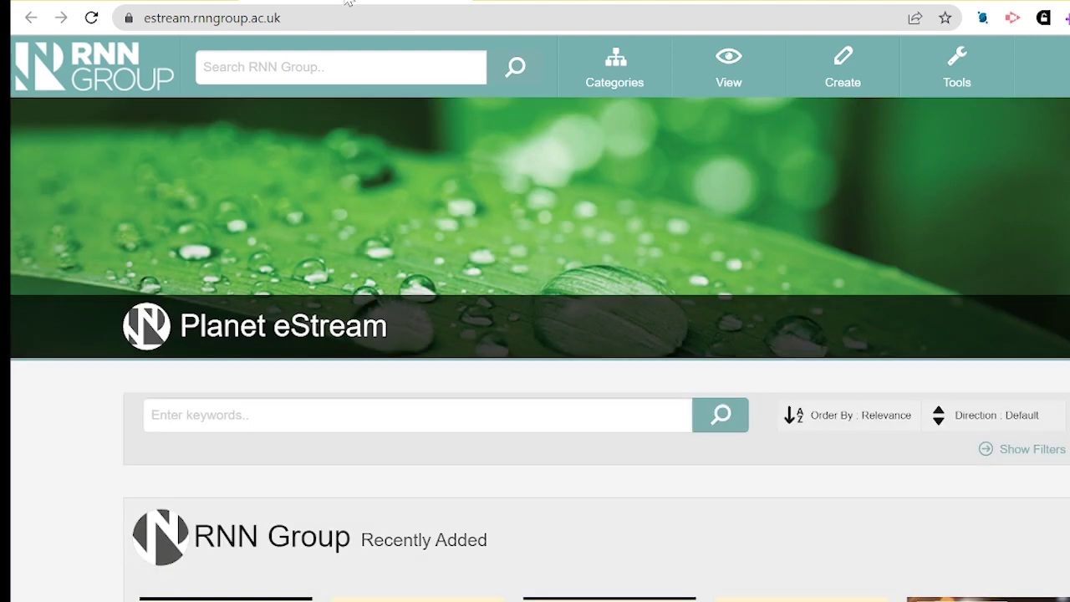
{"action": "left_click", "coordinate": [299, 67]}
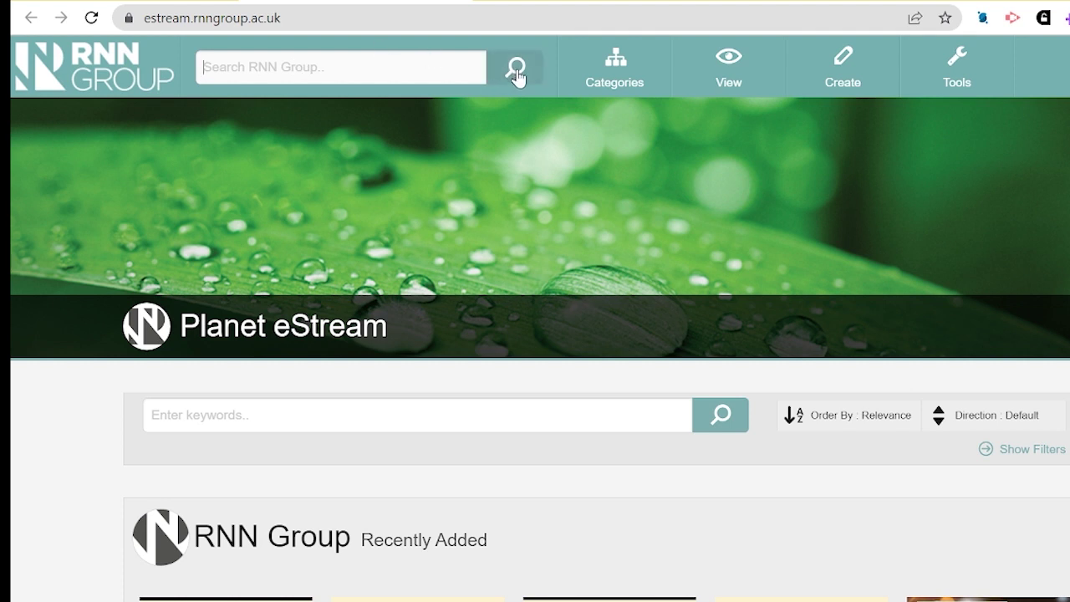
{"action": "left_click", "coordinate": [617, 75]}
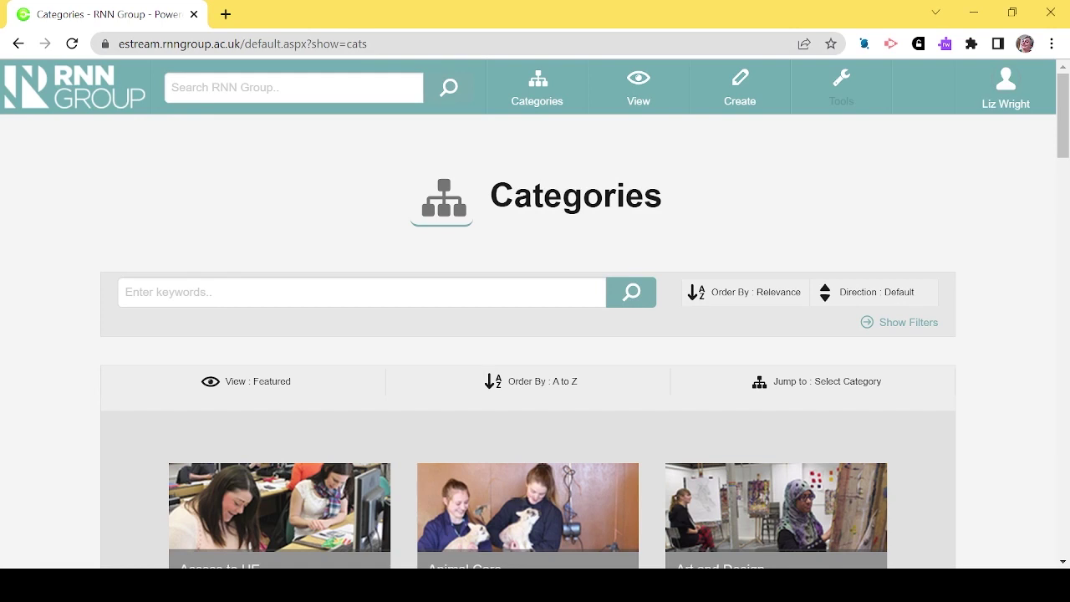
Set up a TV recording of Look North at 1:30pm on BBC ONE and assign it the Study Skills category.
{"action": "left_click", "coordinate": [741, 90]}
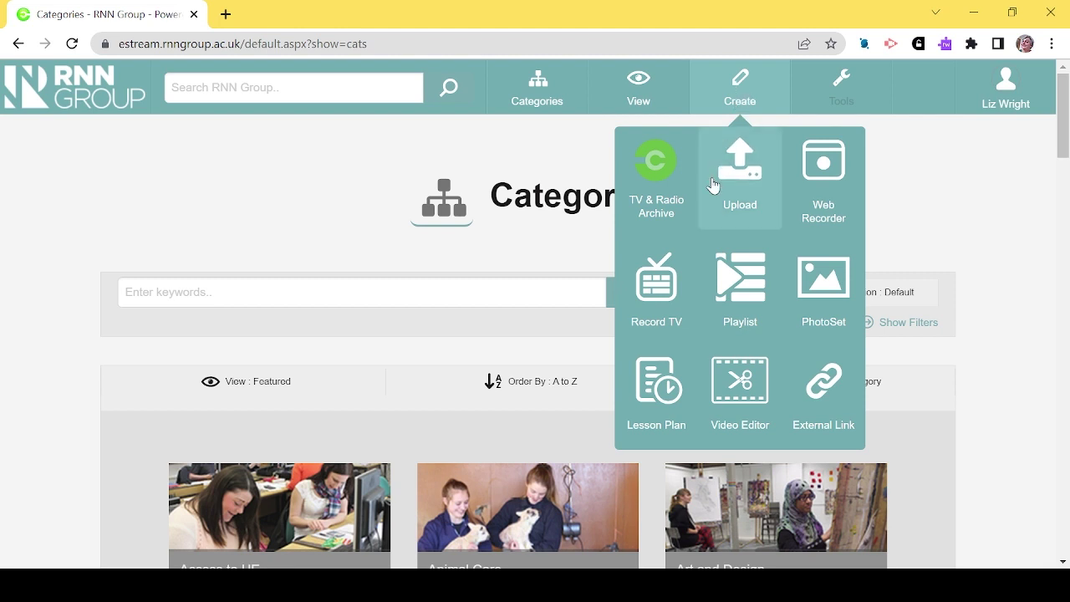
{"action": "left_click", "coordinate": [633, 314]}
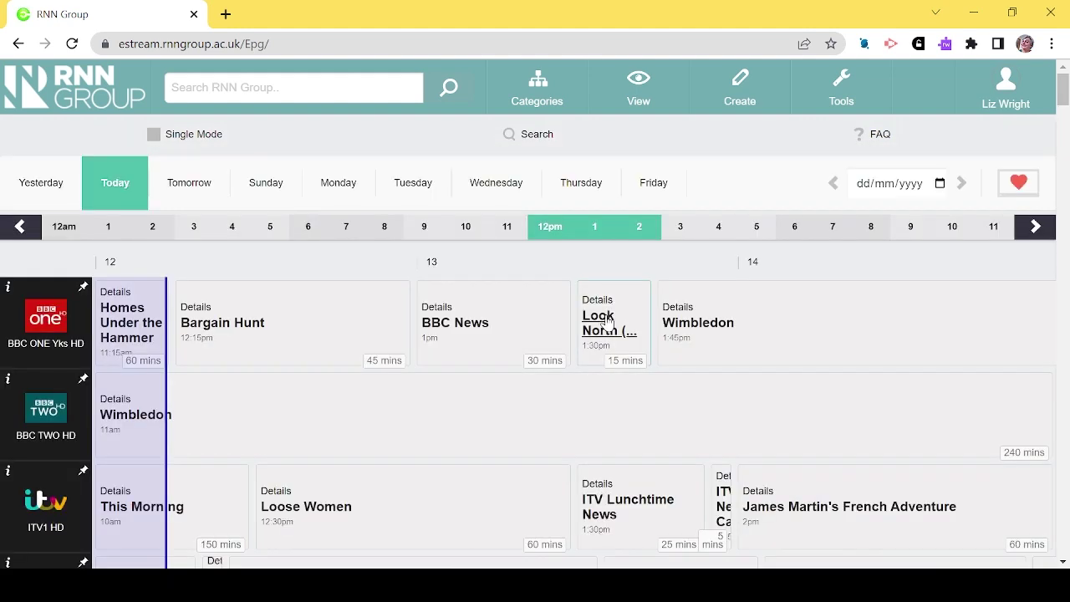
{"action": "left_click", "coordinate": [608, 324]}
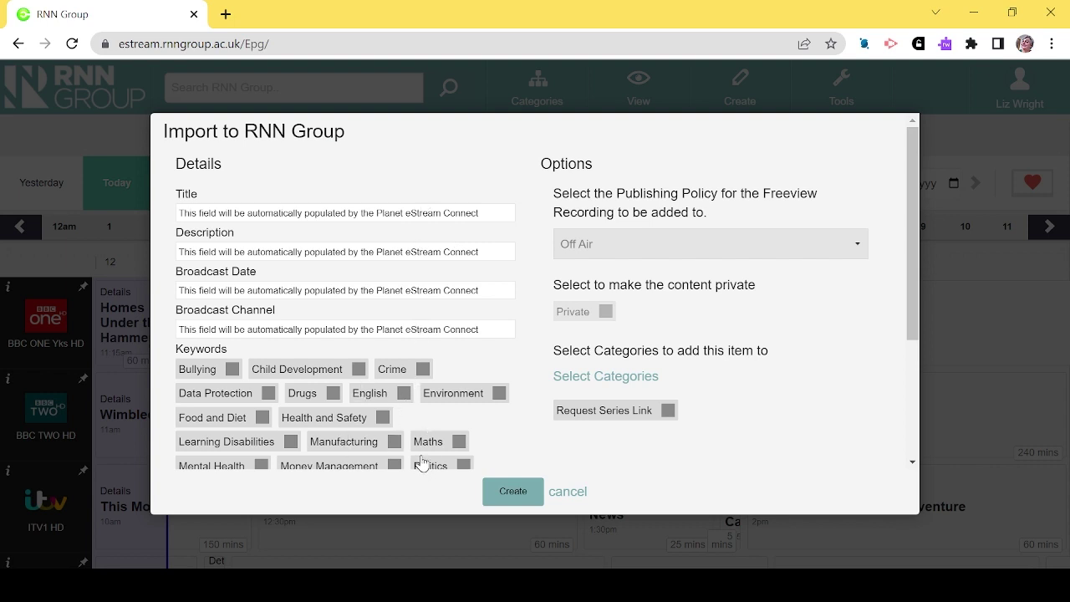
{"action": "left_click", "coordinate": [633, 384]}
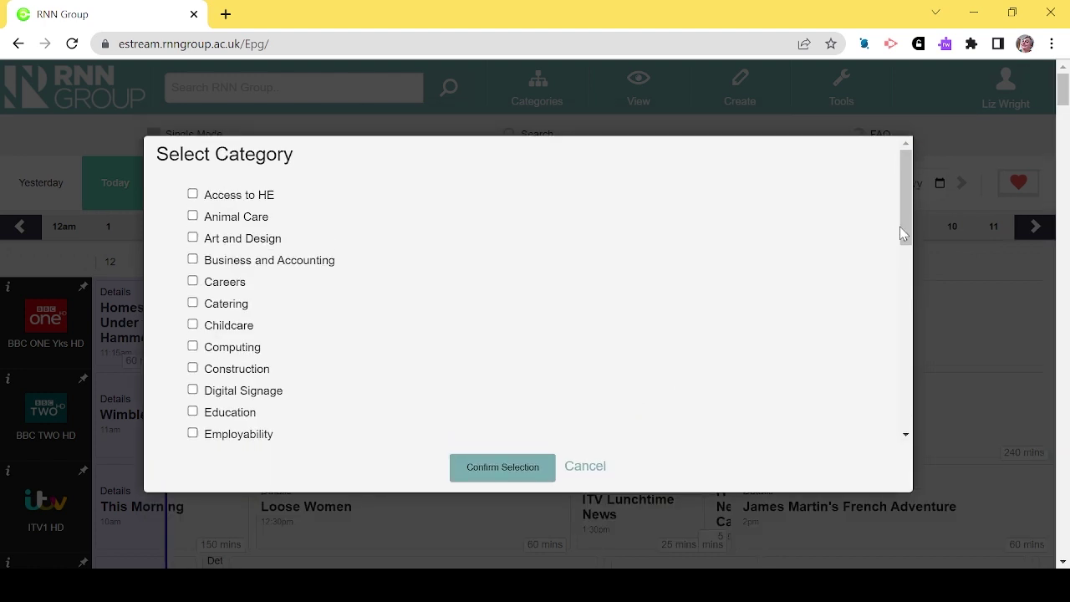
{"action": "left_click_drag", "start_coordinate": [903, 236], "coordinate": [879, 457]}
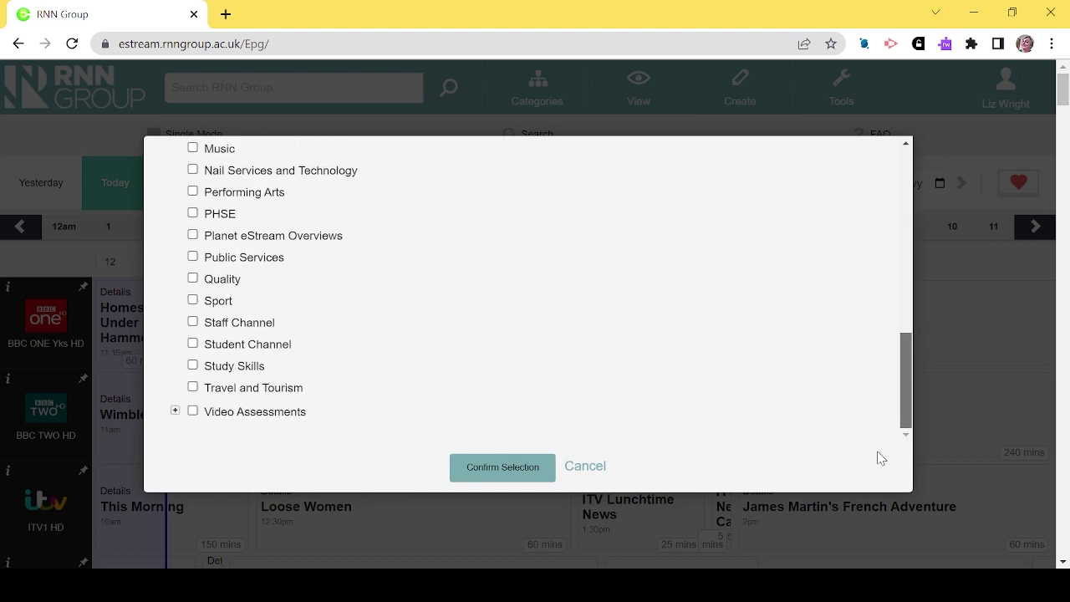
{"action": "left_click", "coordinate": [194, 369]}
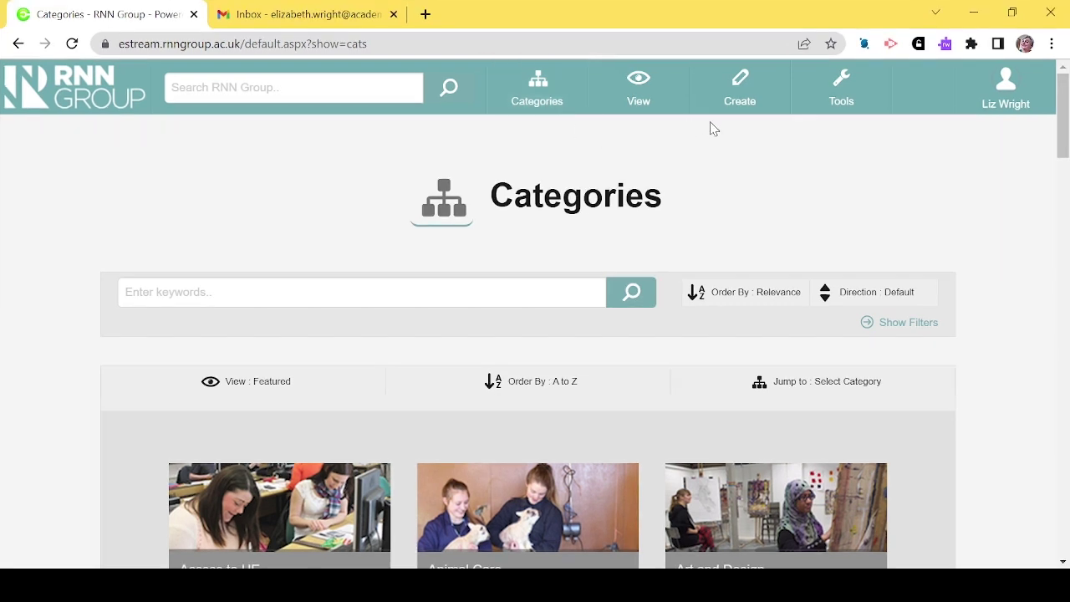
Open the TV & Radio Archive and search its programme details for "Horizon".
{"action": "left_click", "coordinate": [736, 126]}
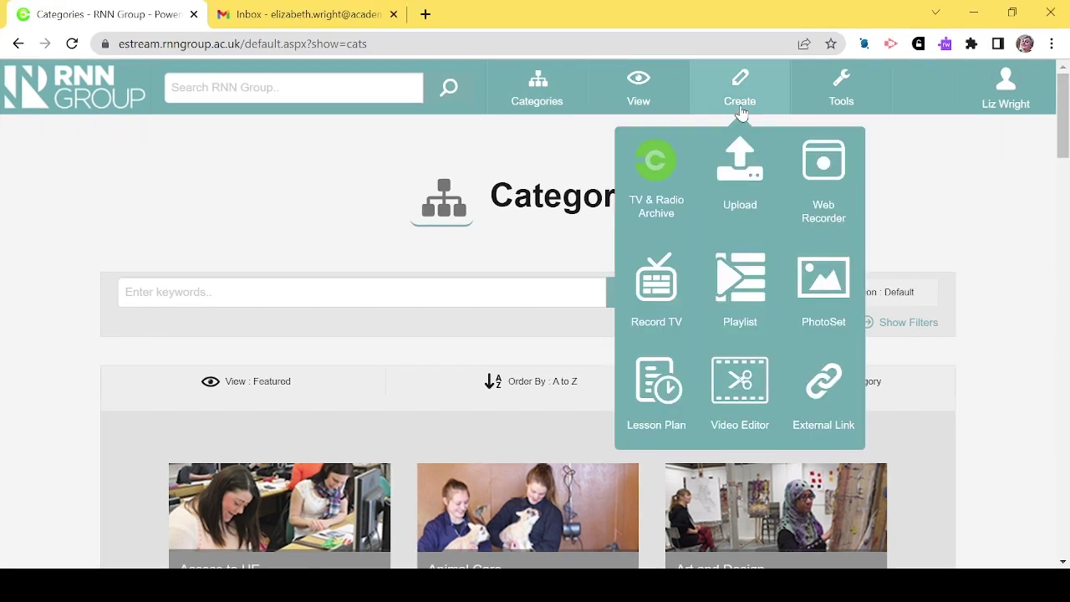
{"action": "left_click", "coordinate": [661, 214]}
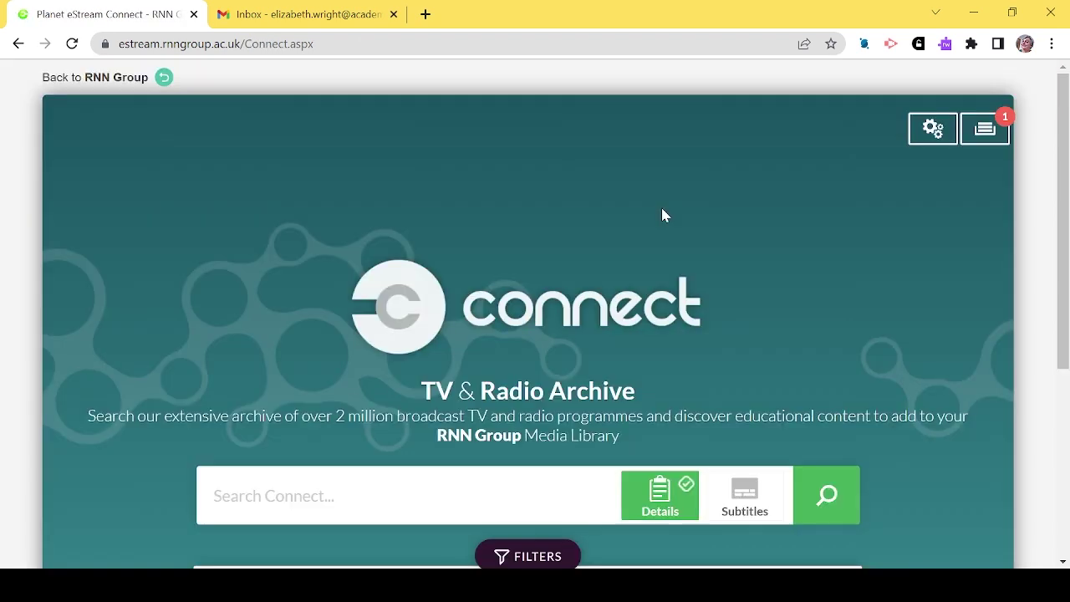
{"action": "left_click", "coordinate": [405, 495]}
{"action": "type", "text": "Ho"}
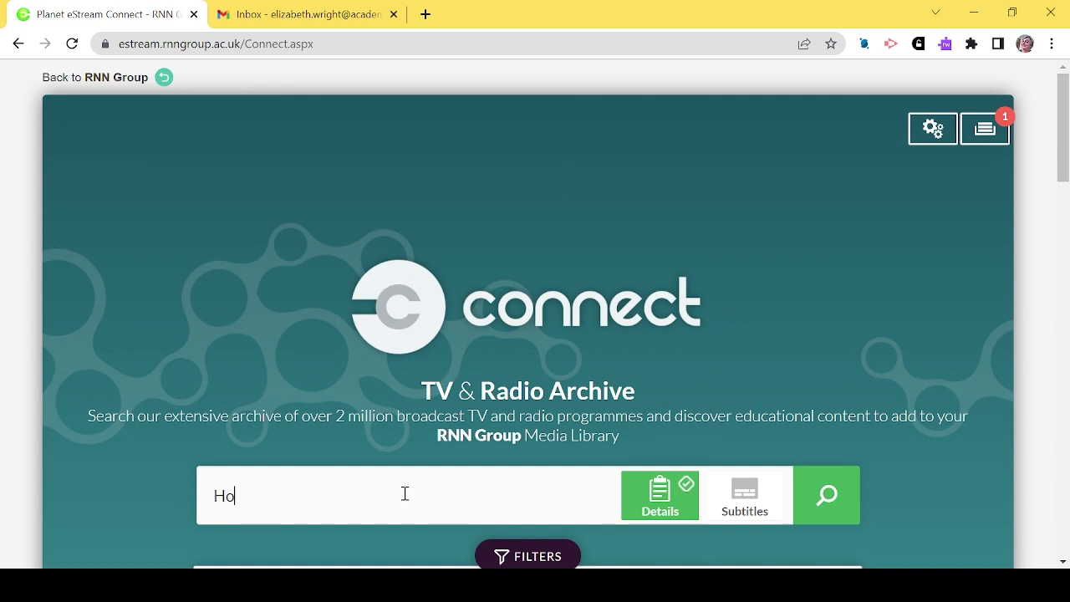
{"action": "type", "text": "rizon"}
{"action": "left_click", "coordinate": [827, 497]}
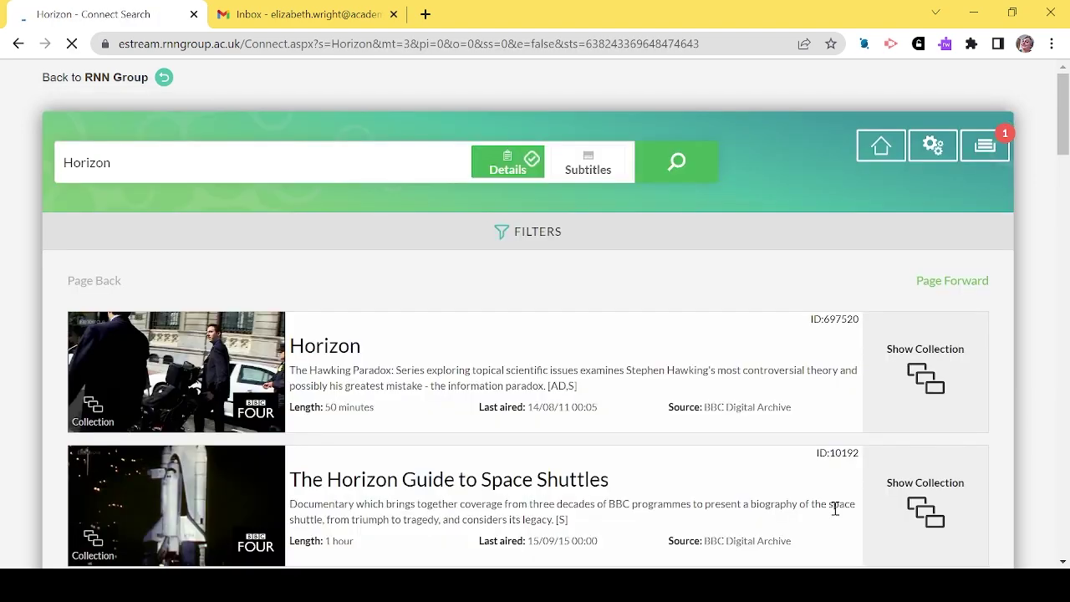
Import the 12/03/17 broadcast of The Horizon Guide to Mars from its collection with the Education category.
{"action": "scroll", "coordinate": [835, 509], "scroll_direction": "down", "scroll_amount": 5}
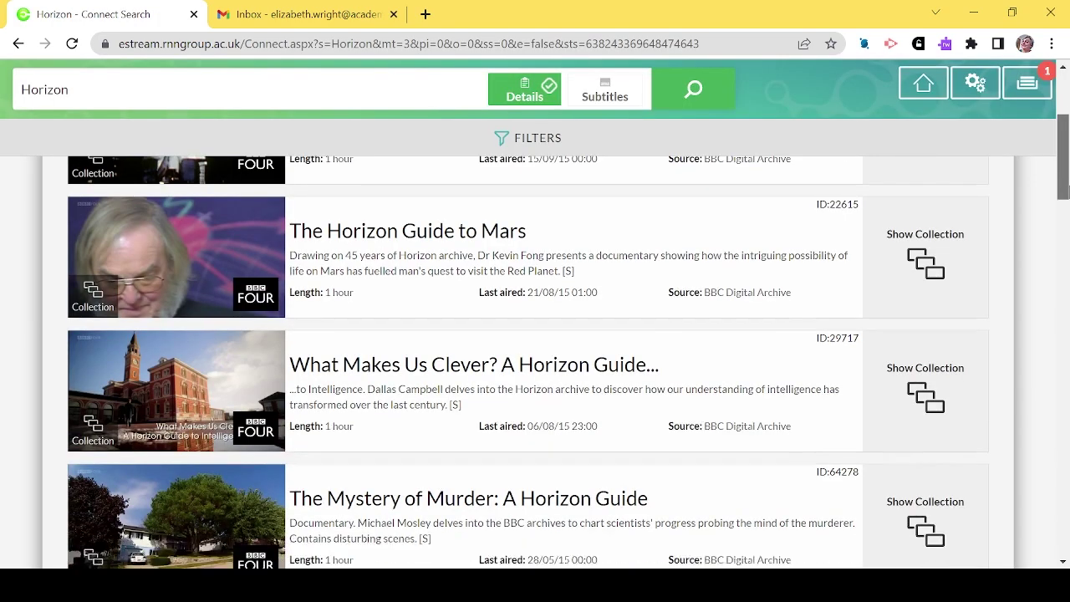
{"action": "left_click", "coordinate": [936, 219]}
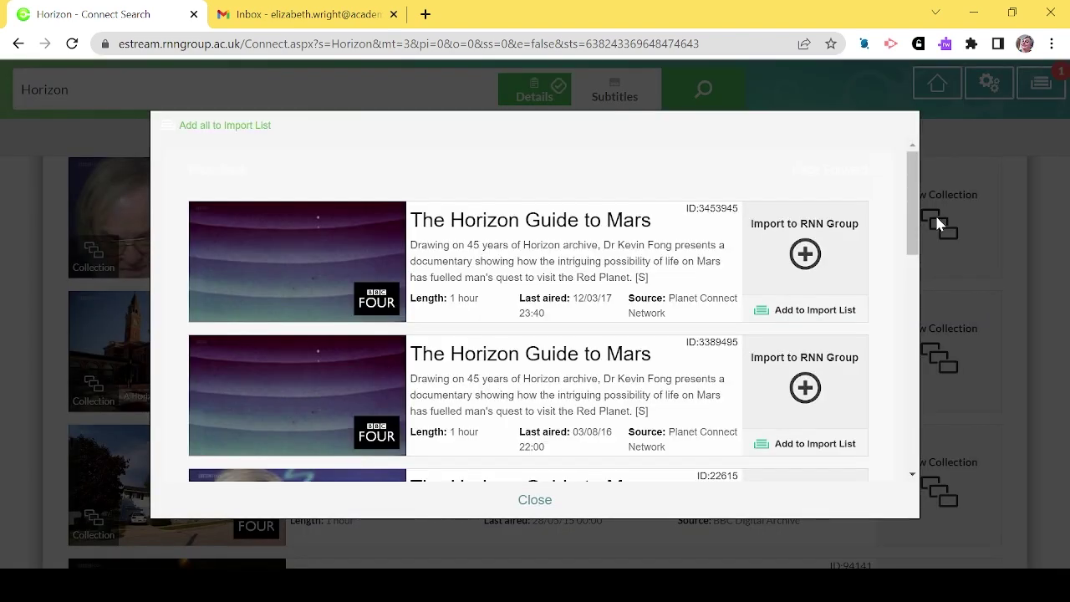
{"action": "left_click", "coordinate": [803, 269]}
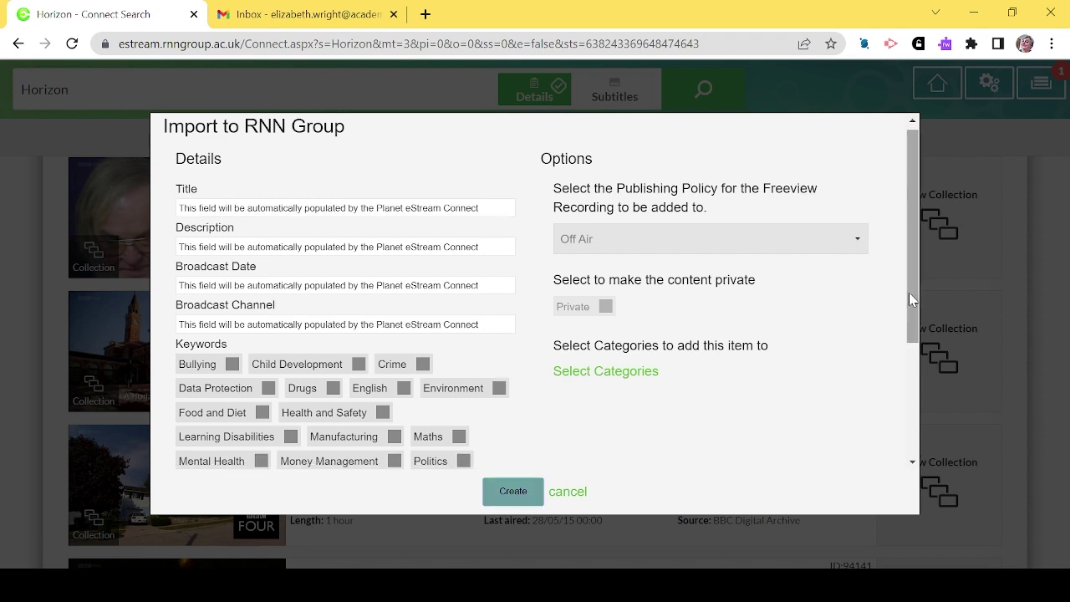
{"action": "left_click", "coordinate": [627, 374]}
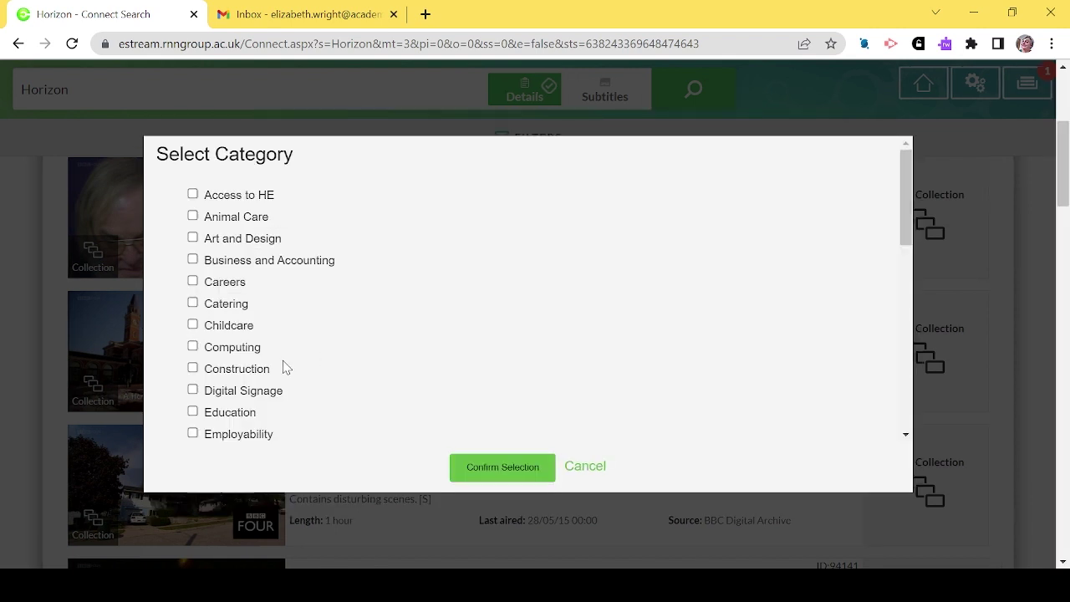
{"action": "left_click", "coordinate": [193, 412]}
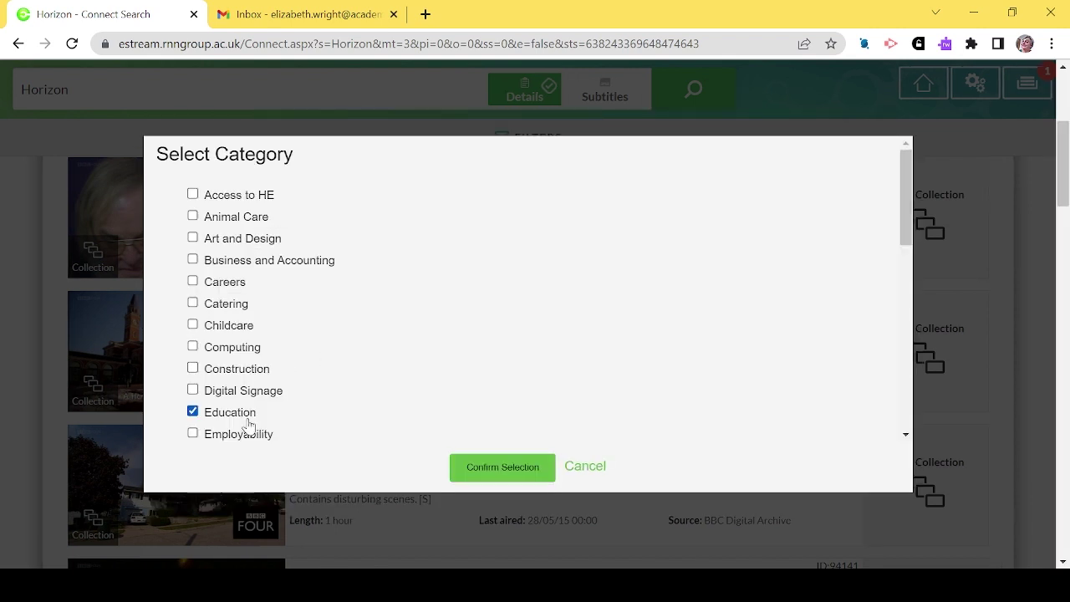
{"action": "left_click", "coordinate": [468, 475]}
{"action": "left_click", "coordinate": [500, 496]}
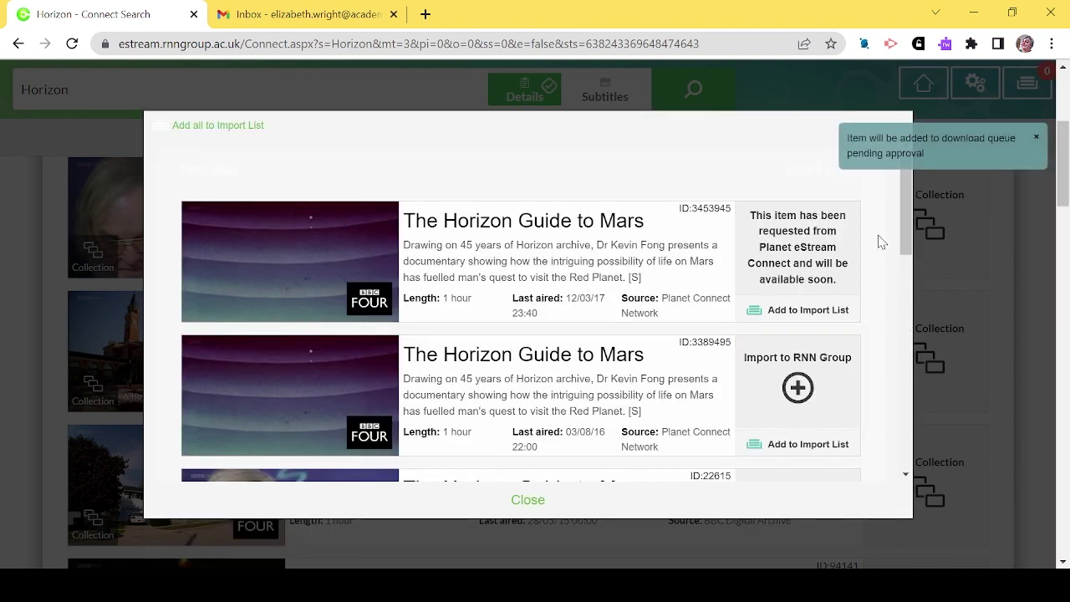
{"action": "left_click", "coordinate": [1034, 138]}
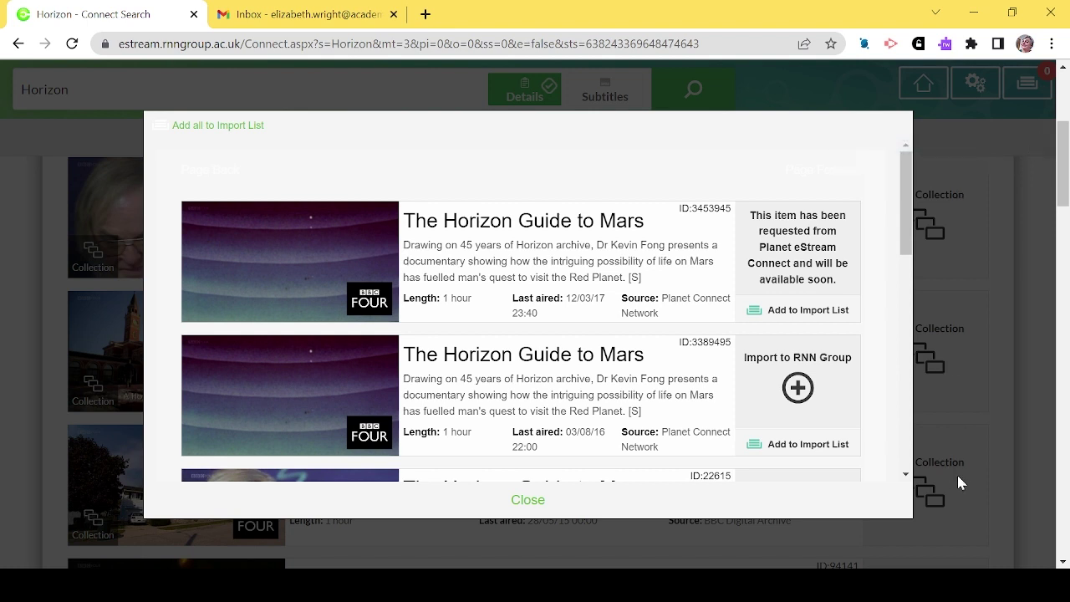
{"action": "left_click", "coordinate": [536, 502]}
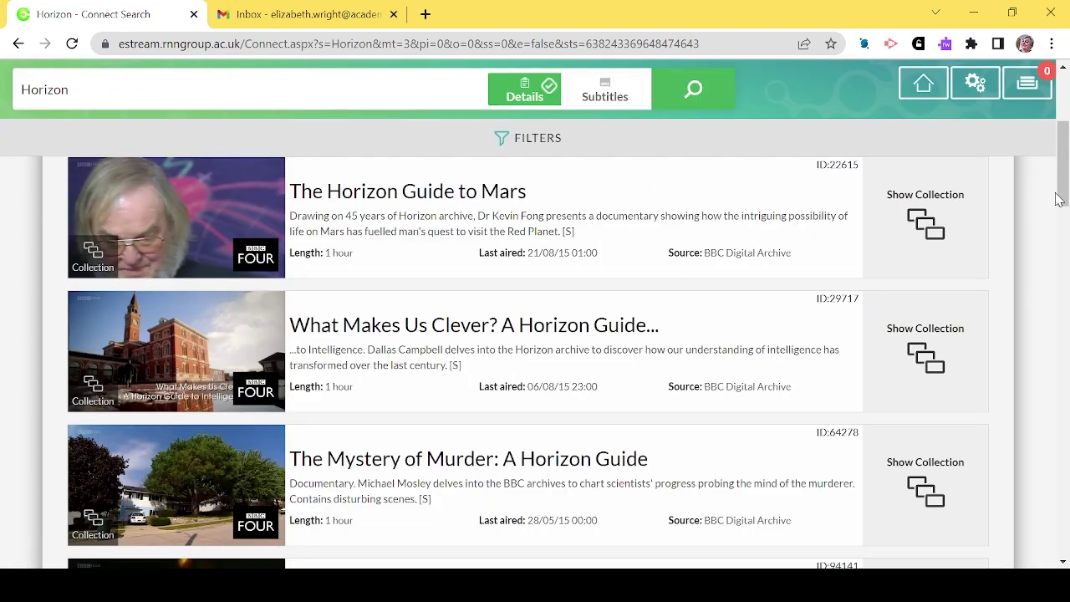
Return to the Connect home page and browse the Blended Learning Consortium content.
{"action": "left_click_drag", "start_coordinate": [1062, 199], "coordinate": [1066, 59]}
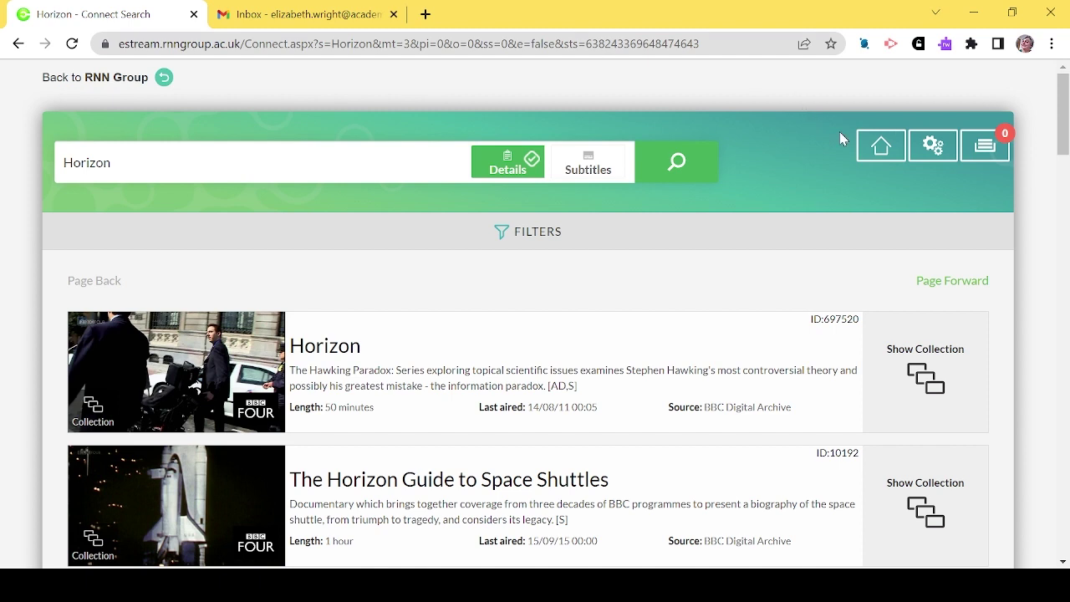
{"action": "left_click", "coordinate": [888, 152]}
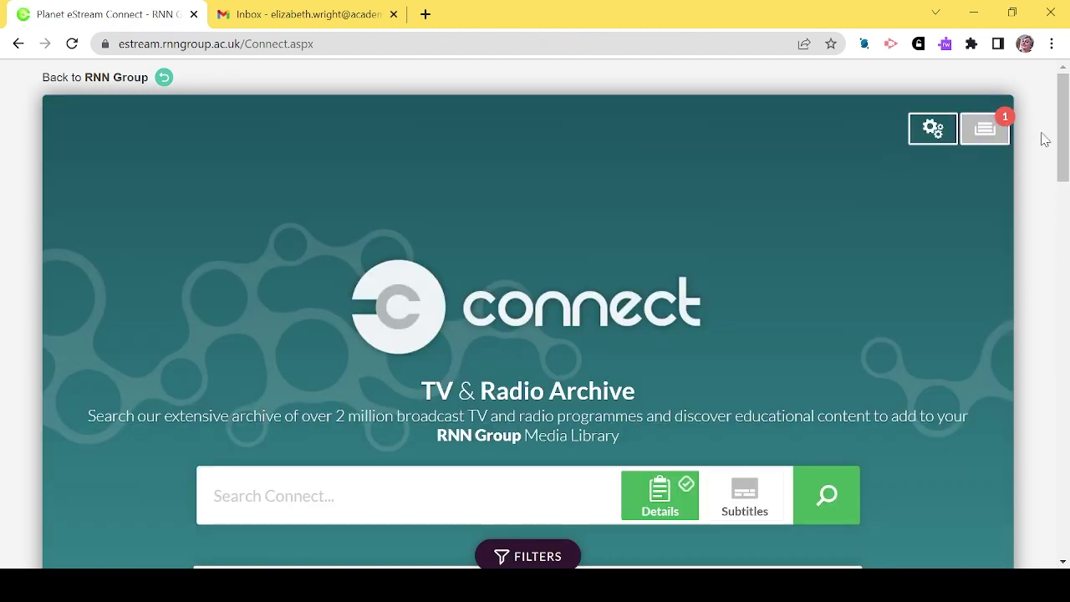
{"action": "left_click_drag", "start_coordinate": [1068, 140], "coordinate": [1068, 203]}
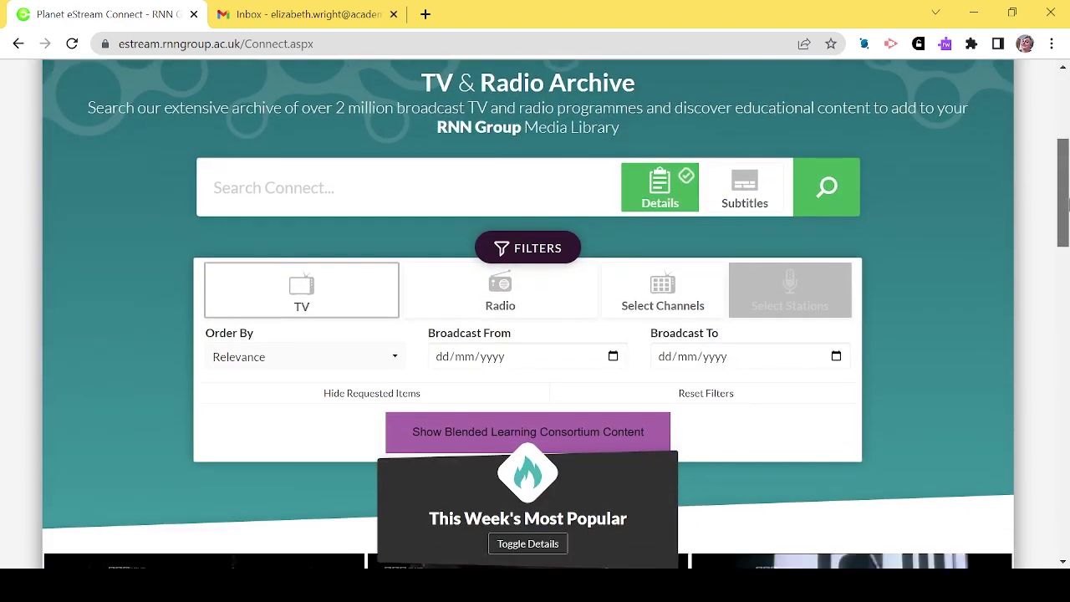
{"action": "left_click", "coordinate": [564, 441]}
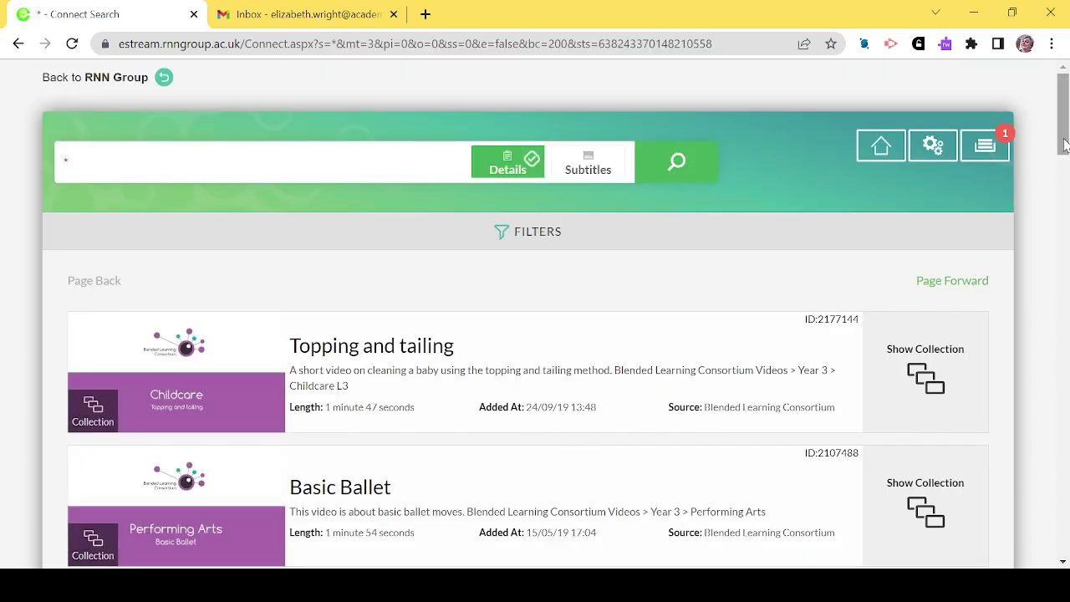
{"action": "left_click_drag", "start_coordinate": [1064, 146], "coordinate": [1063, 278]}
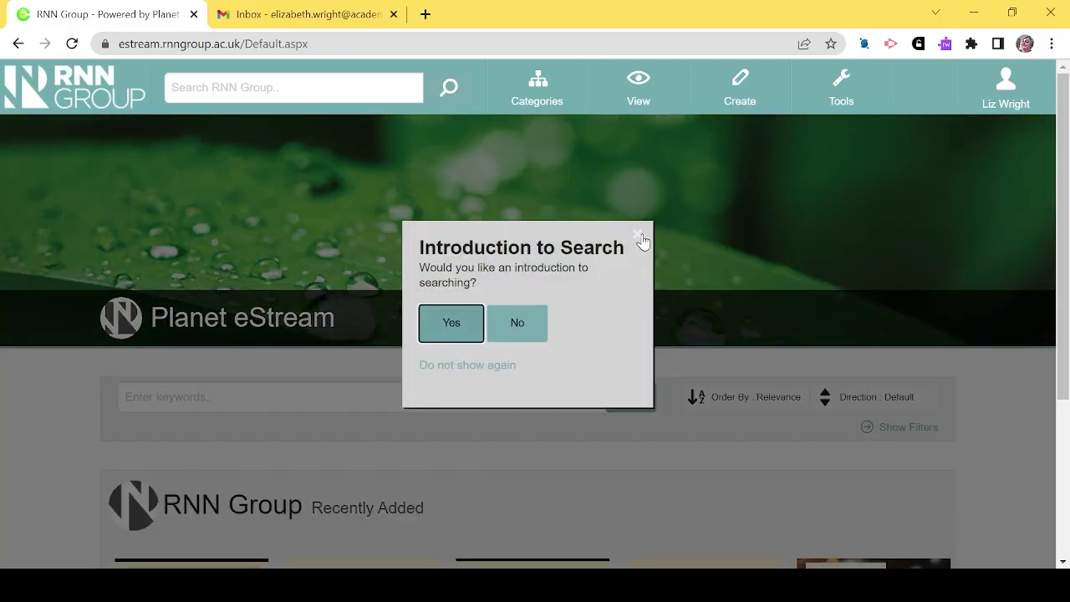
Dismiss the search introduction and open the TV and Radio Resources course in the Planet eStream Academy.
{"action": "left_click", "coordinate": [640, 238]}
{"action": "left_click", "coordinate": [826, 87]}
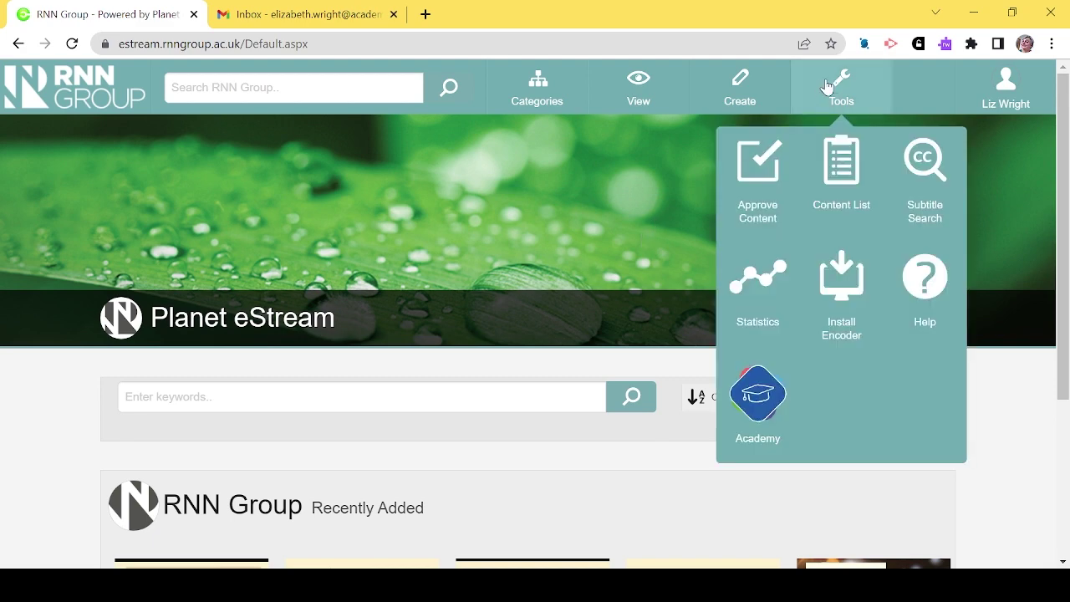
{"action": "left_click", "coordinate": [761, 405]}
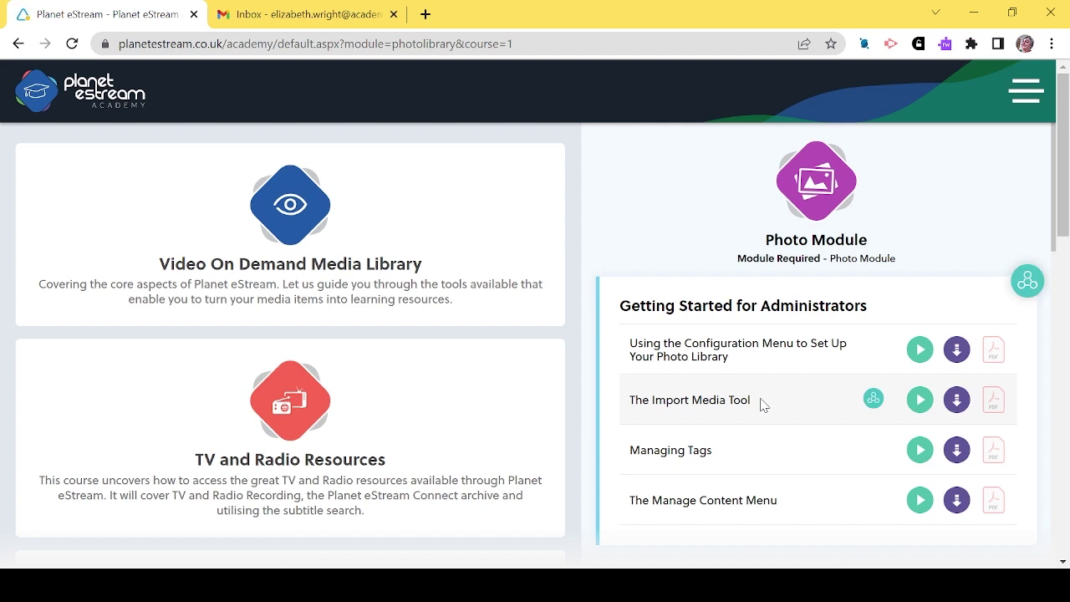
{"action": "left_click", "coordinate": [300, 427]}
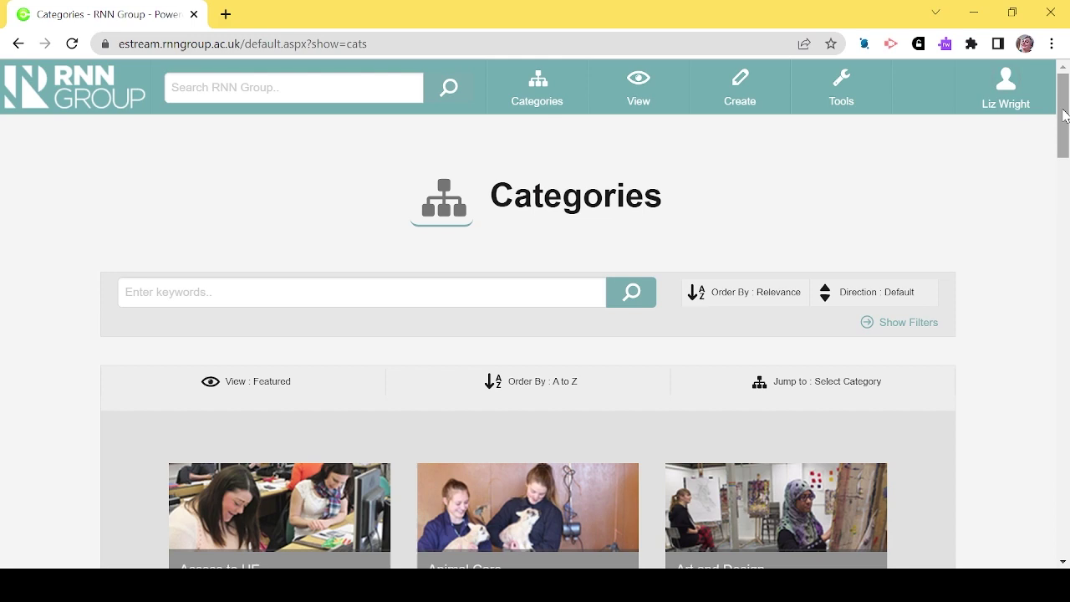
Open the video Planet Earth: A Lion's Tale from the Animal Care category.
{"action": "left_click_drag", "start_coordinate": [1064, 115], "coordinate": [1063, 156]}
{"action": "left_click", "coordinate": [550, 301]}
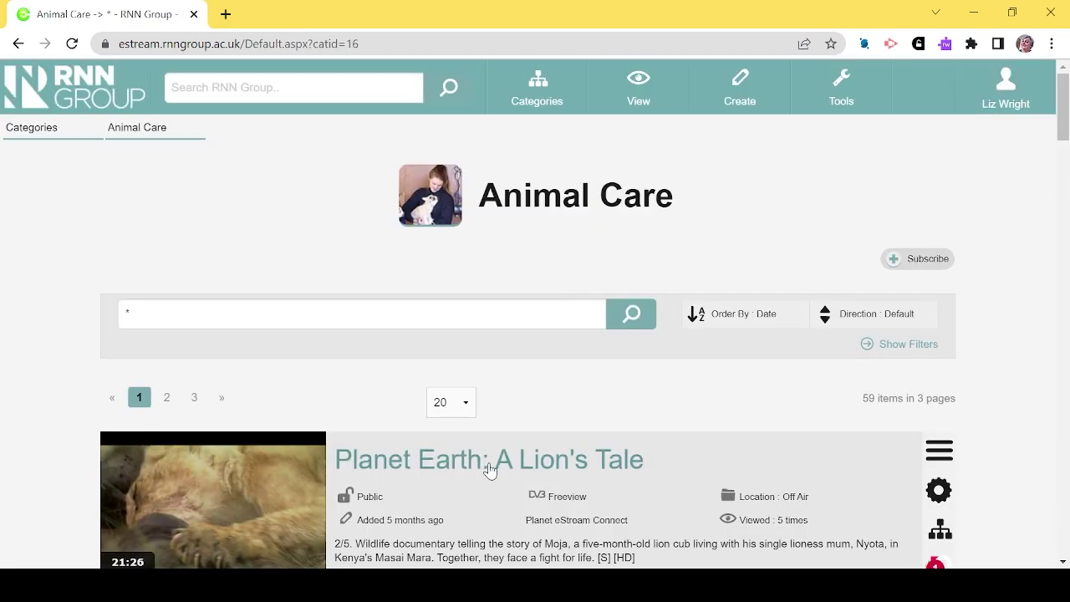
{"action": "left_click", "coordinate": [490, 470]}
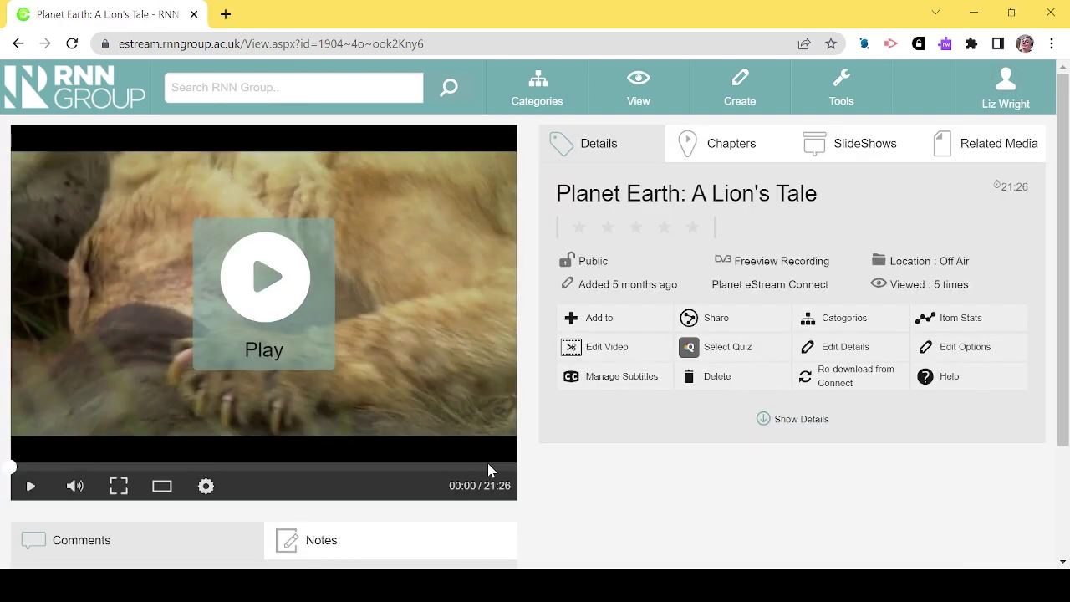
Open Planet Earth: A Lion's Tale in the video editor and play the source from about 02:28.
{"action": "left_click", "coordinate": [627, 345]}
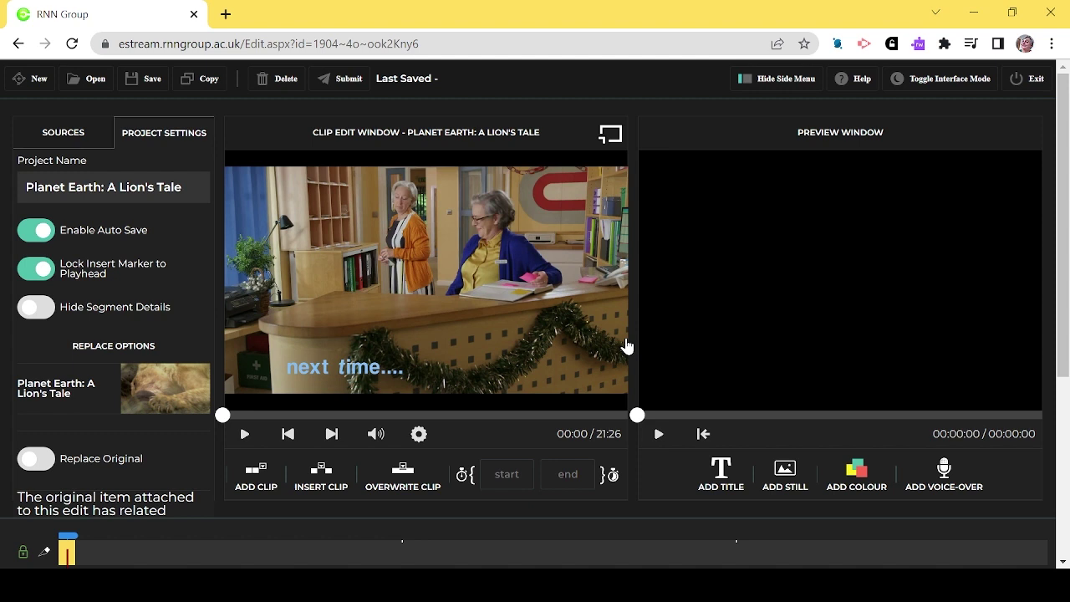
{"action": "left_click", "coordinate": [251, 436]}
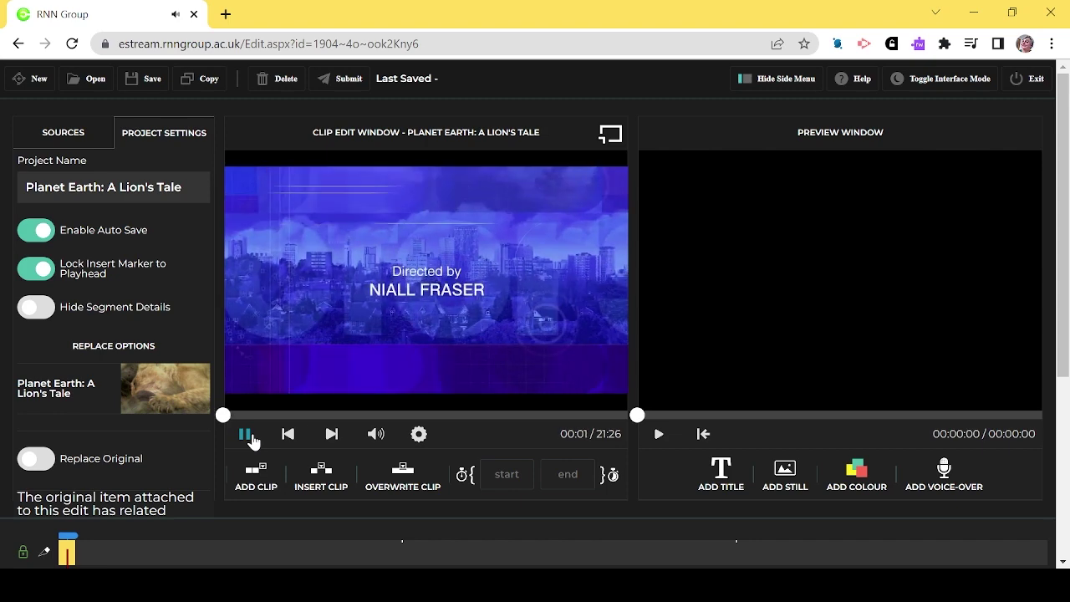
{"action": "left_click", "coordinate": [247, 436]}
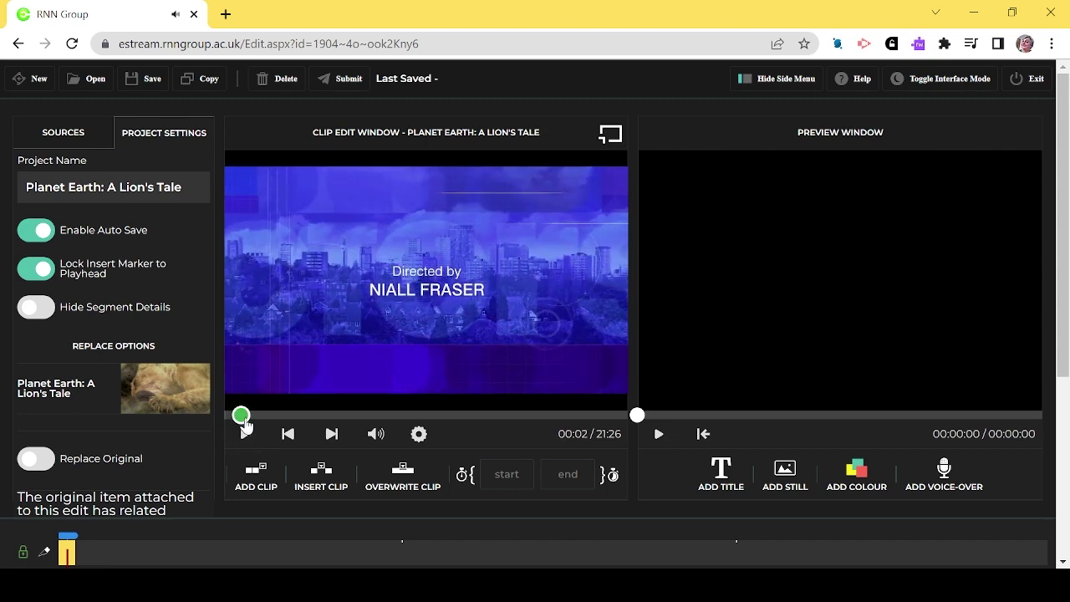
{"action": "mouse_move", "coordinate": [244, 423]}
{"action": "left_mouse_down"}
{"action": "mouse_move", "coordinate": [276, 418]}
{"action": "mouse_move", "coordinate": [263, 417]}
{"action": "left_mouse_up"}
{"action": "left_click", "coordinate": [244, 434]}
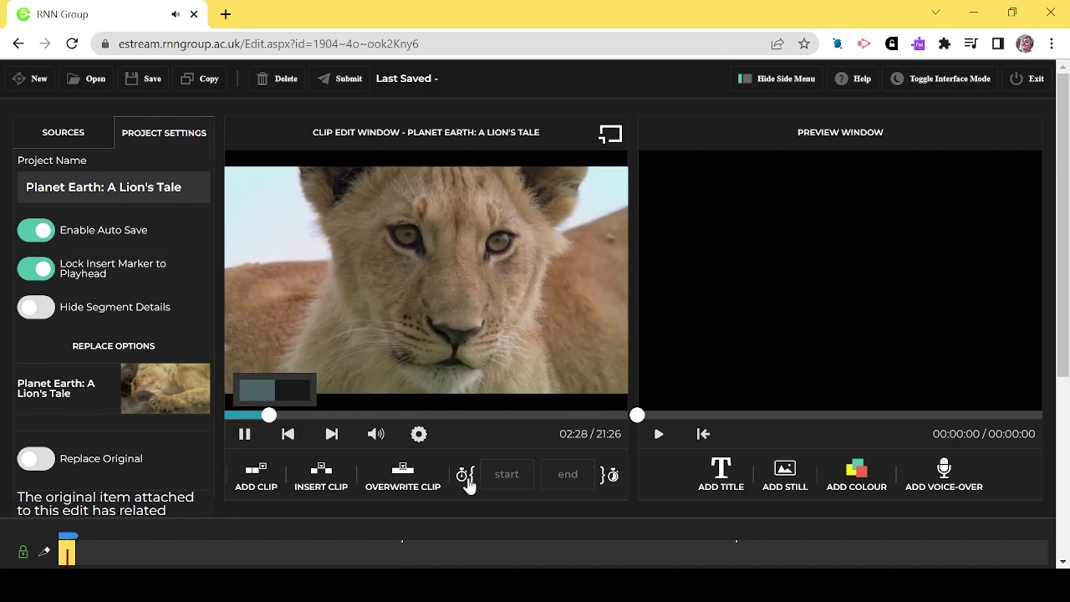
Mark a clip from 00:02:29 to 00:03:32 in the source video and add it to the edit timeline.
{"action": "left_click", "coordinate": [467, 484]}
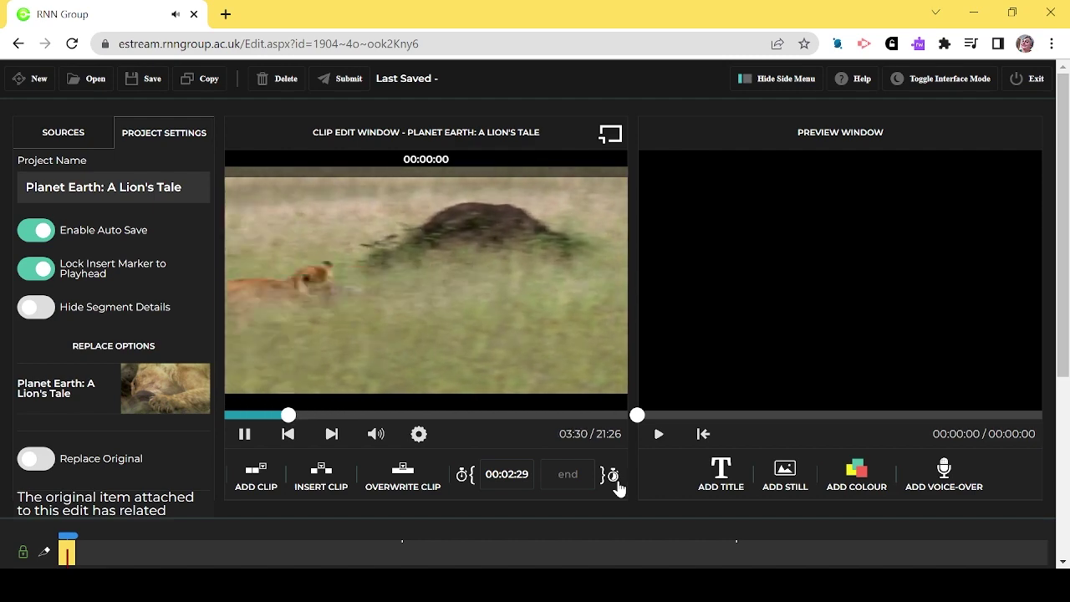
{"action": "left_click", "coordinate": [617, 483]}
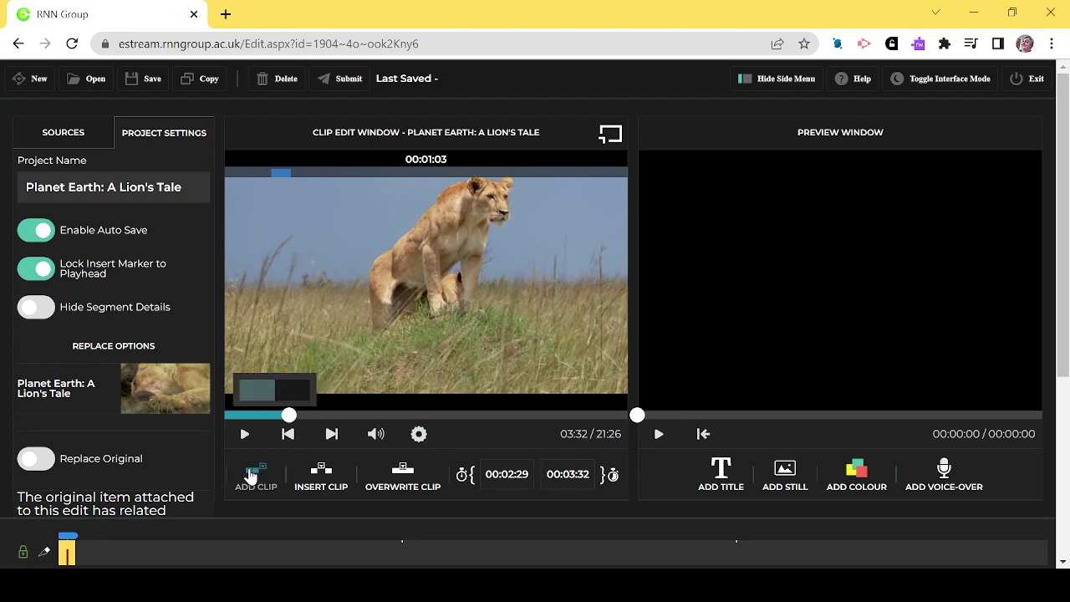
{"action": "left_click", "coordinate": [251, 475]}
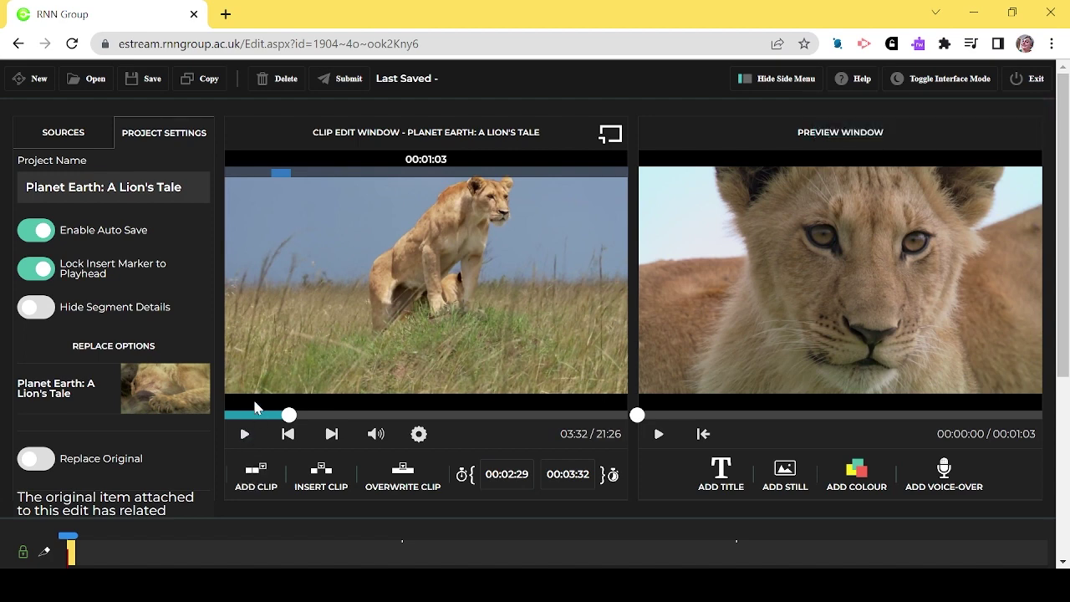
Save the edit as a project named "Planet Earth: A Lion's Tale the start".
{"action": "left_click", "coordinate": [142, 83]}
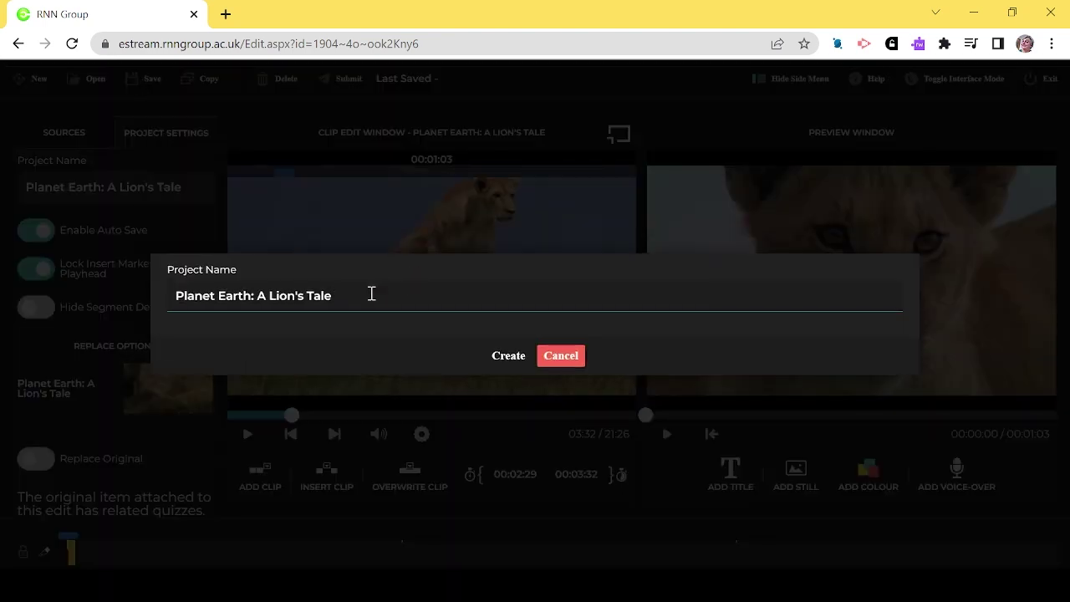
{"action": "type", "text": "the start"}
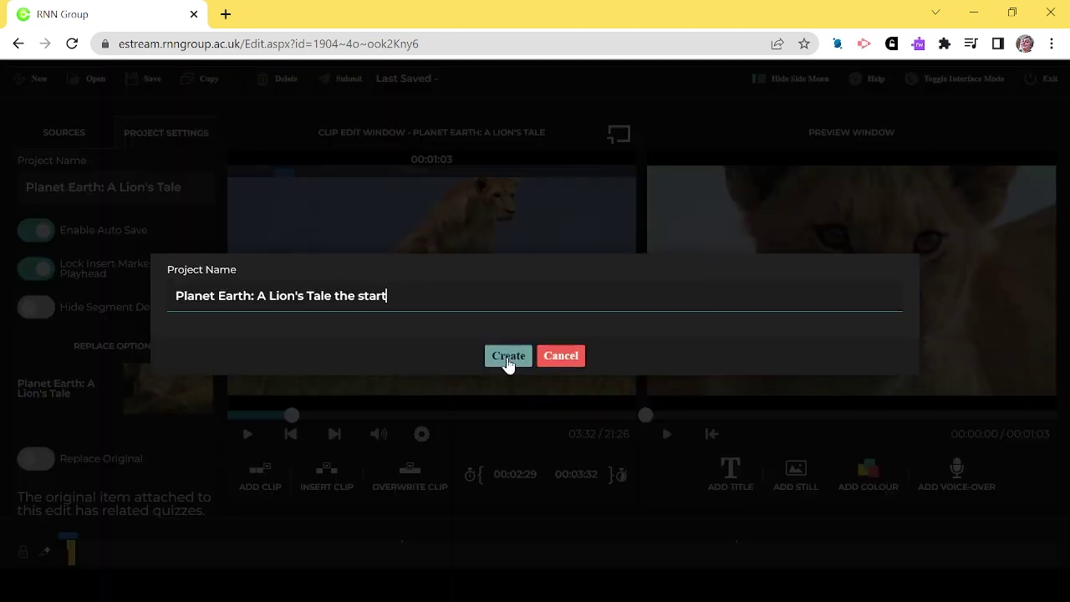
{"action": "left_click", "coordinate": [508, 357]}
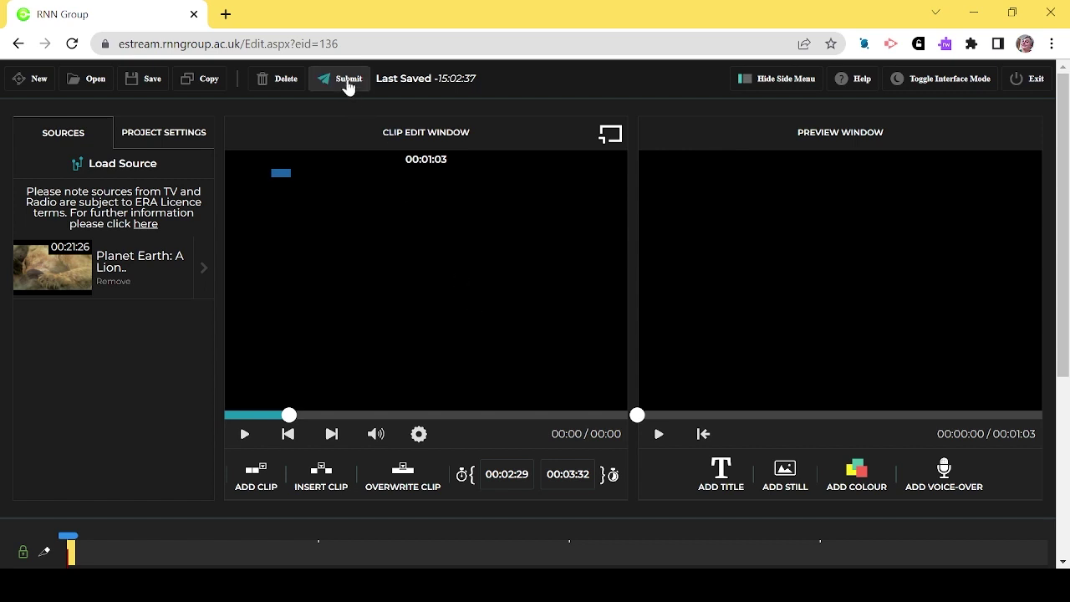
Submit the edit project to the Off Air location as private media.
{"action": "left_click", "coordinate": [348, 83]}
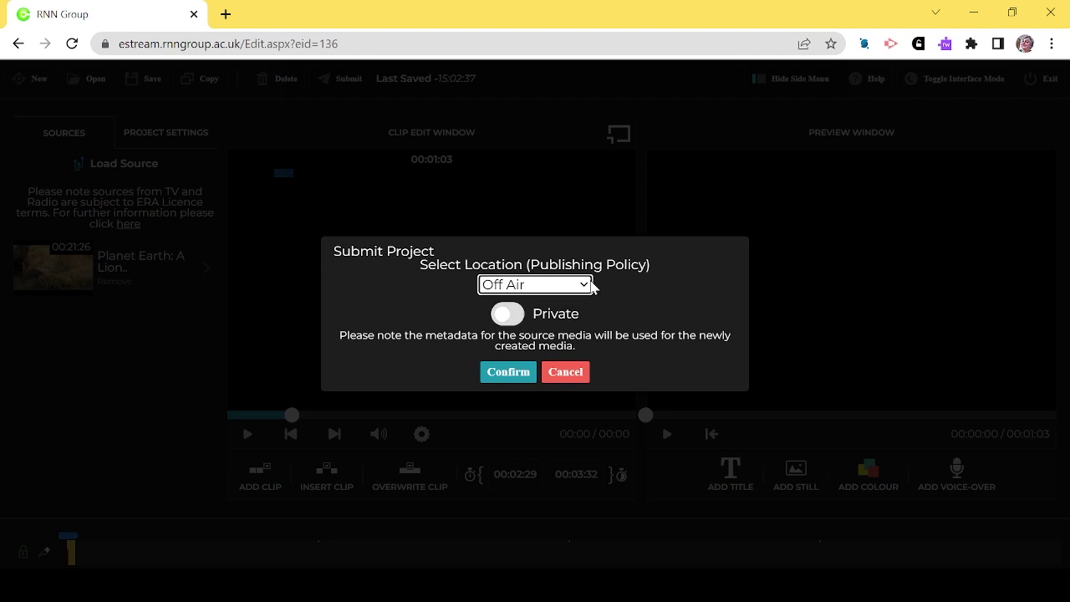
{"action": "left_click", "coordinate": [504, 317]}
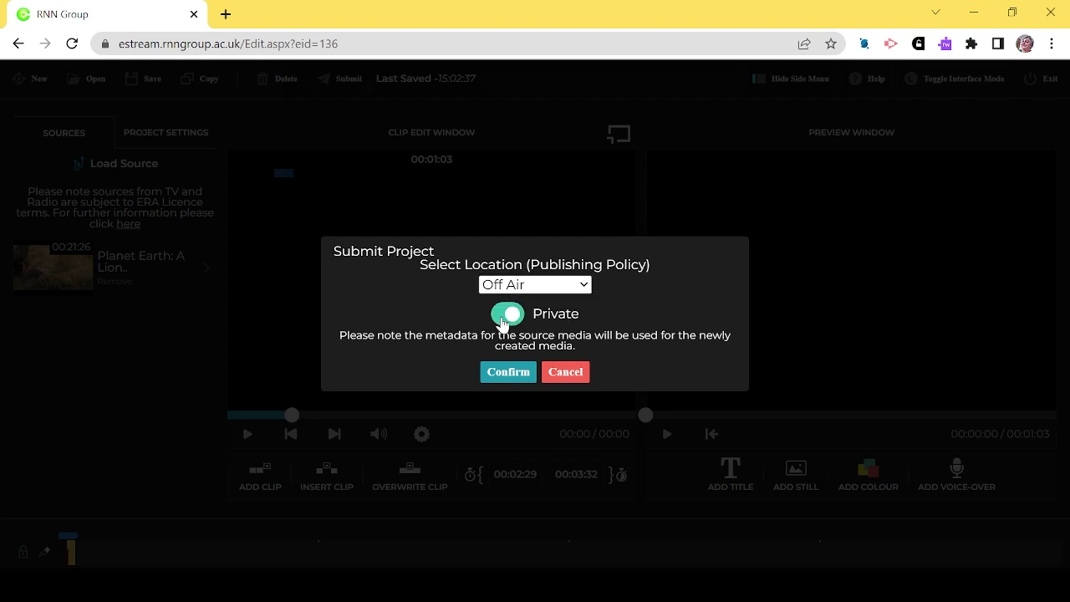
{"action": "left_click", "coordinate": [503, 376]}
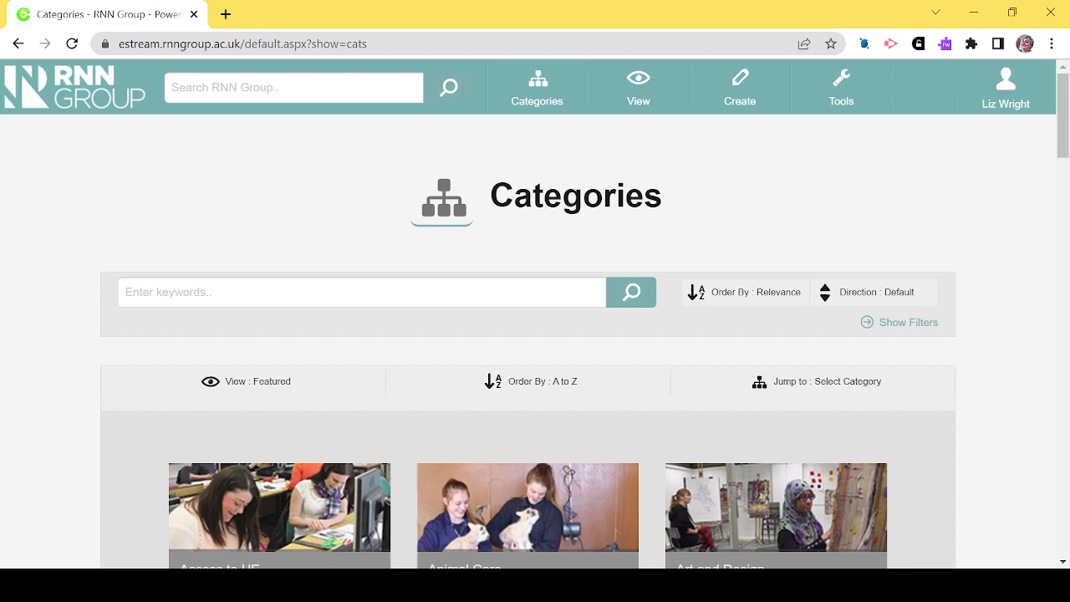
Open the original Planet Earth: A Lion's Tale video from the Animal Care category.
{"action": "left_click", "coordinate": [507, 508]}
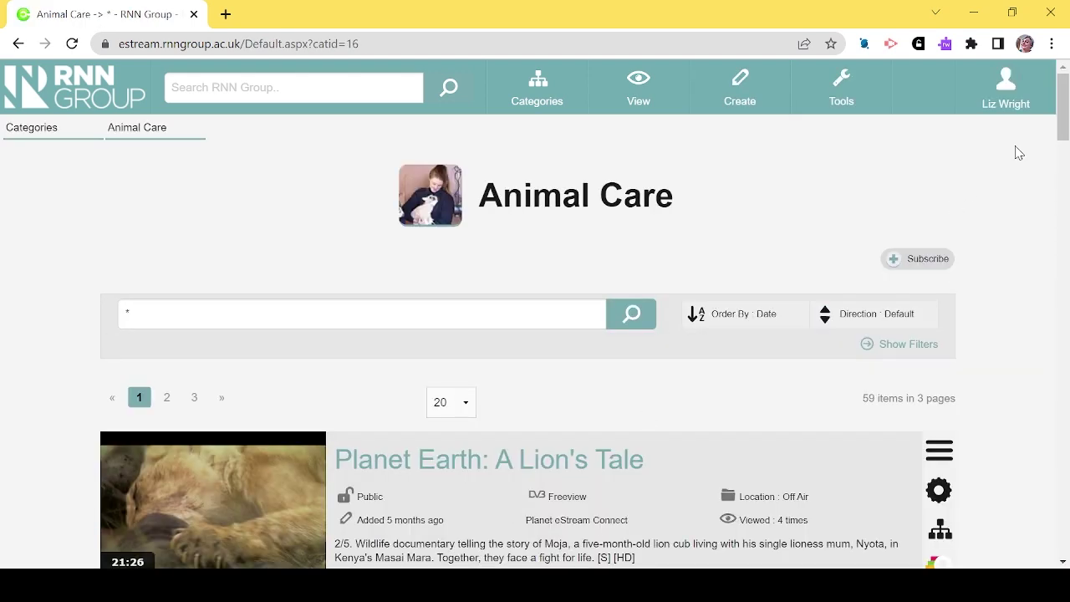
{"action": "left_click_drag", "start_coordinate": [1064, 122], "coordinate": [1067, 149]}
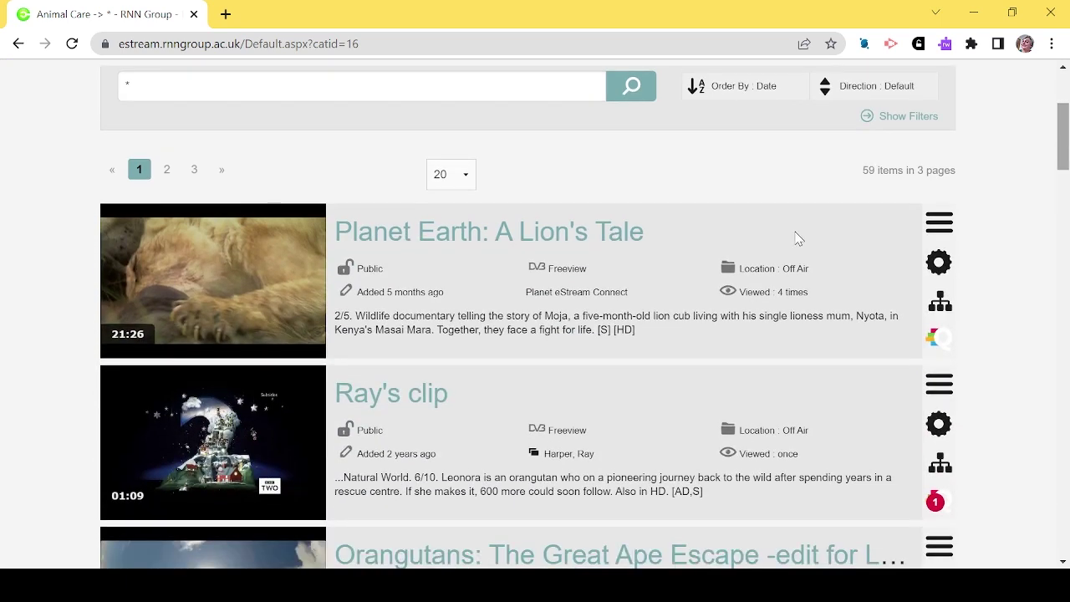
{"action": "left_click", "coordinate": [581, 243]}
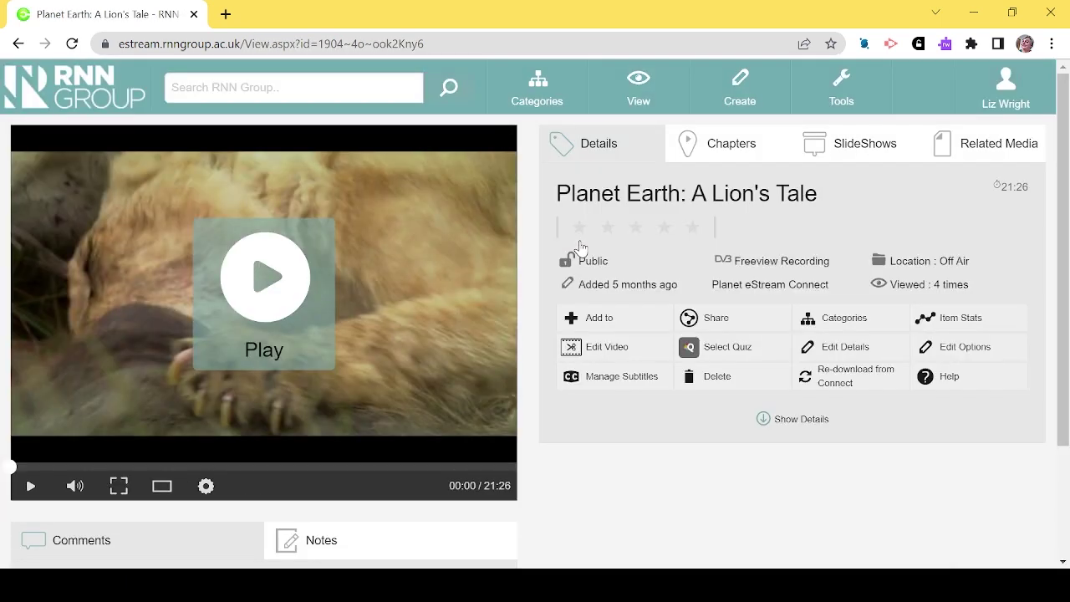
Open the quiz editor for the video and move its playhead to 02:25.
{"action": "mouse_move", "coordinate": [724, 335]}
{"action": "left_click", "coordinate": [728, 348]}
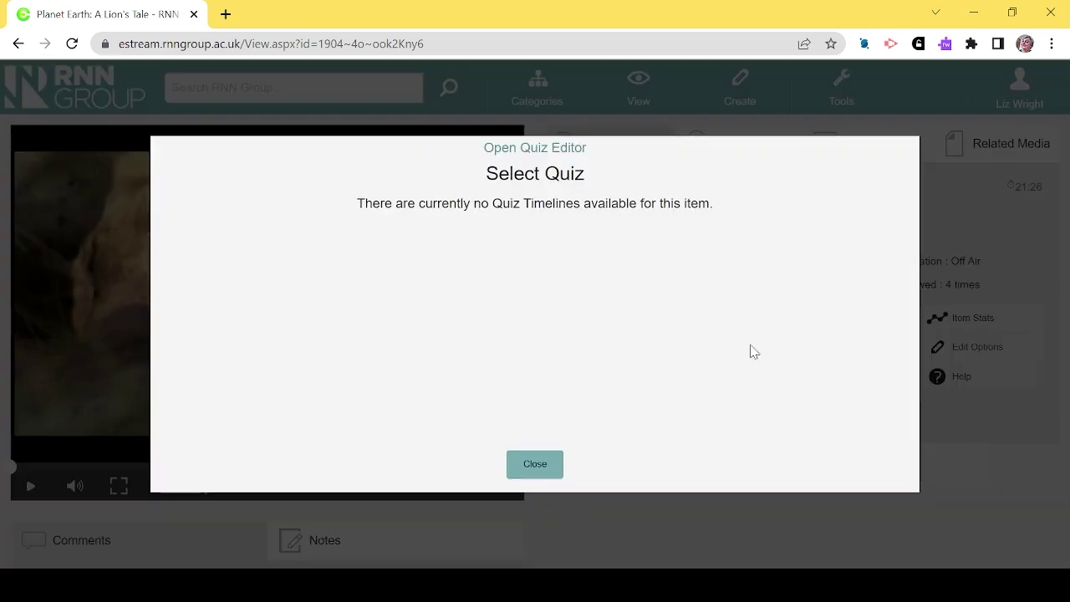
{"action": "left_click", "coordinate": [557, 159]}
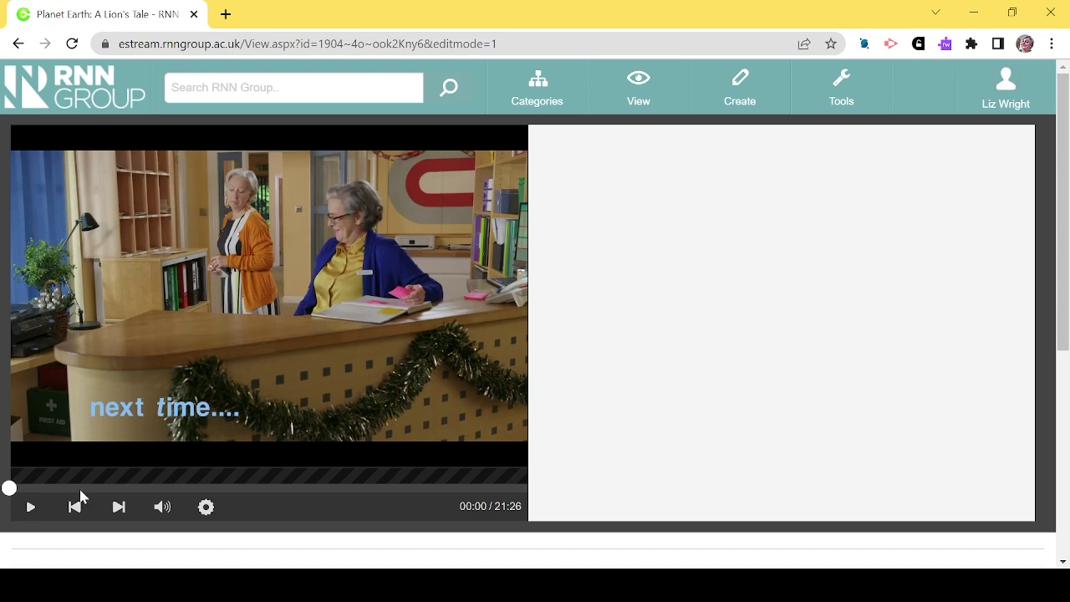
{"action": "left_click_drag", "start_coordinate": [10, 488], "coordinate": [82, 490]}
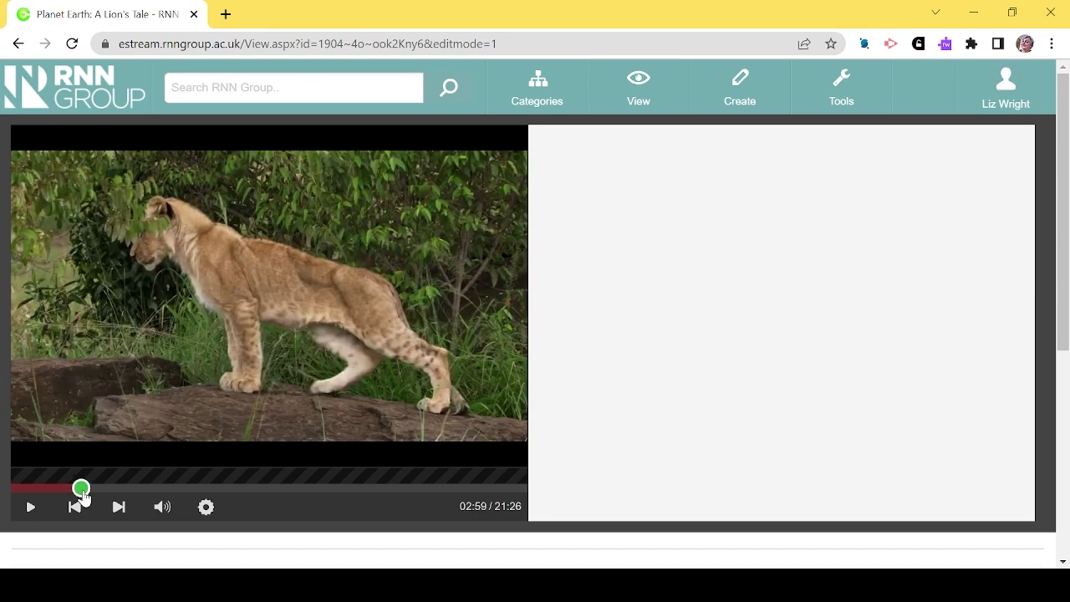
{"action": "left_click_drag", "start_coordinate": [84, 496], "coordinate": [70, 500]}
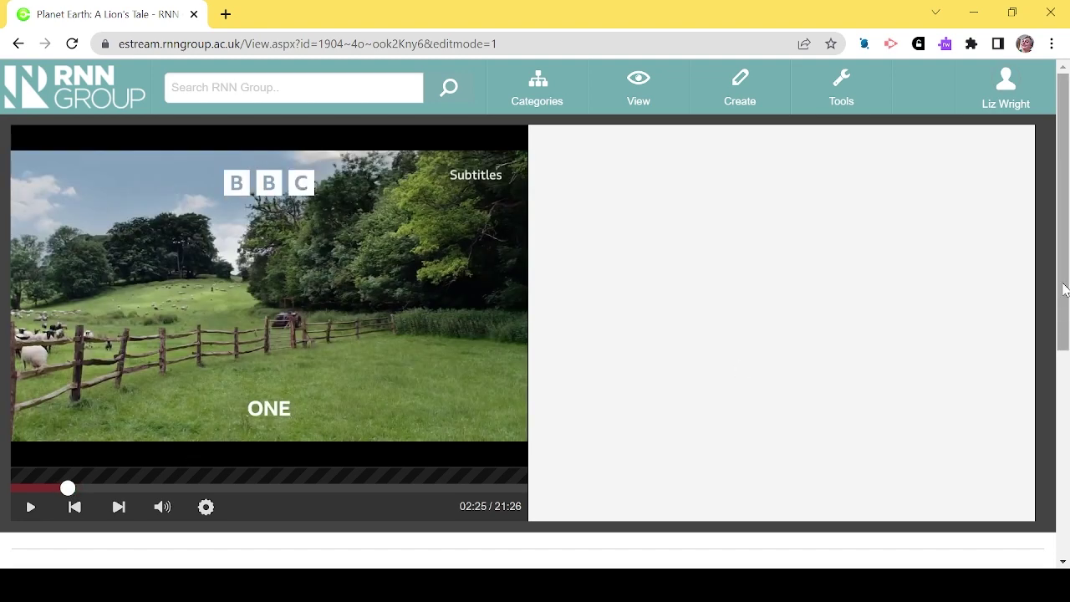
Create a new quiz timeline named "Practice quix" without intro text.
{"action": "left_click_drag", "start_coordinate": [1067, 299], "coordinate": [1066, 368]}
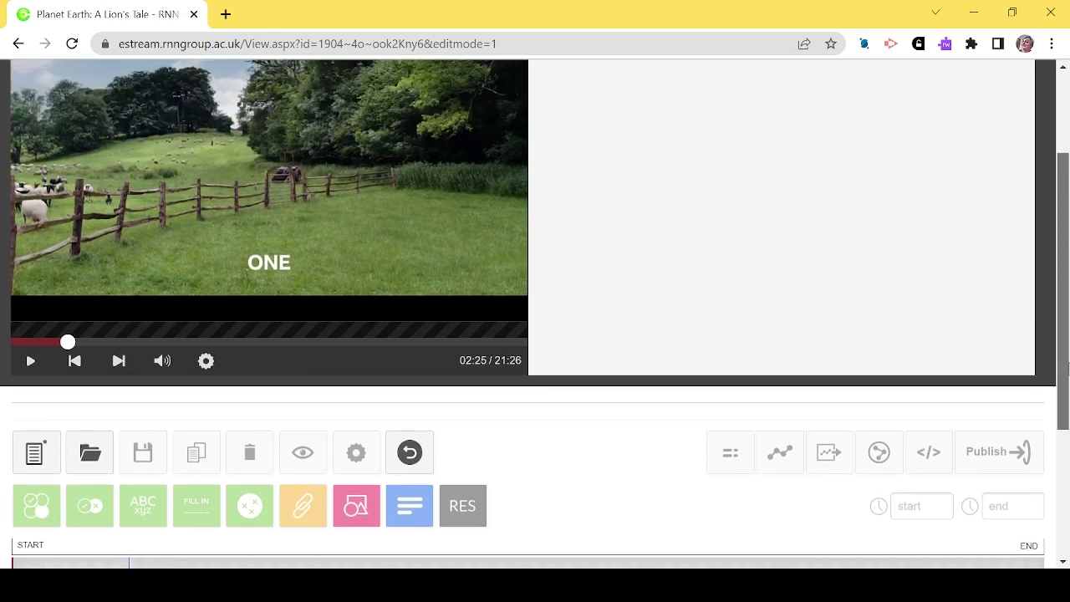
{"action": "left_click", "coordinate": [34, 454]}
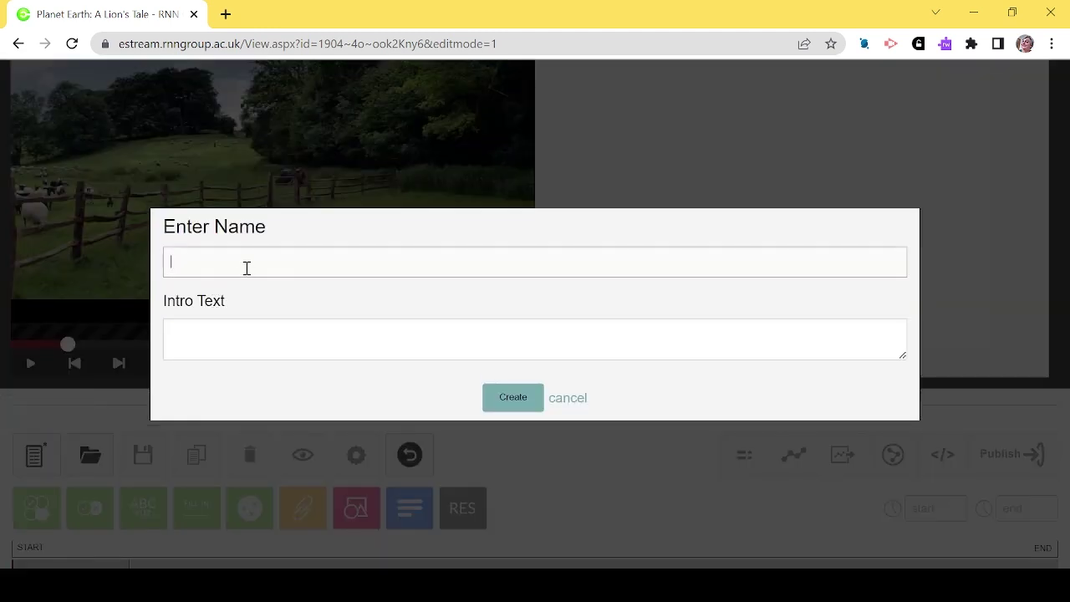
{"action": "type", "text": "Practice"}
{"action": "type", "text": " quix"}
{"action": "left_click", "coordinate": [491, 404]}
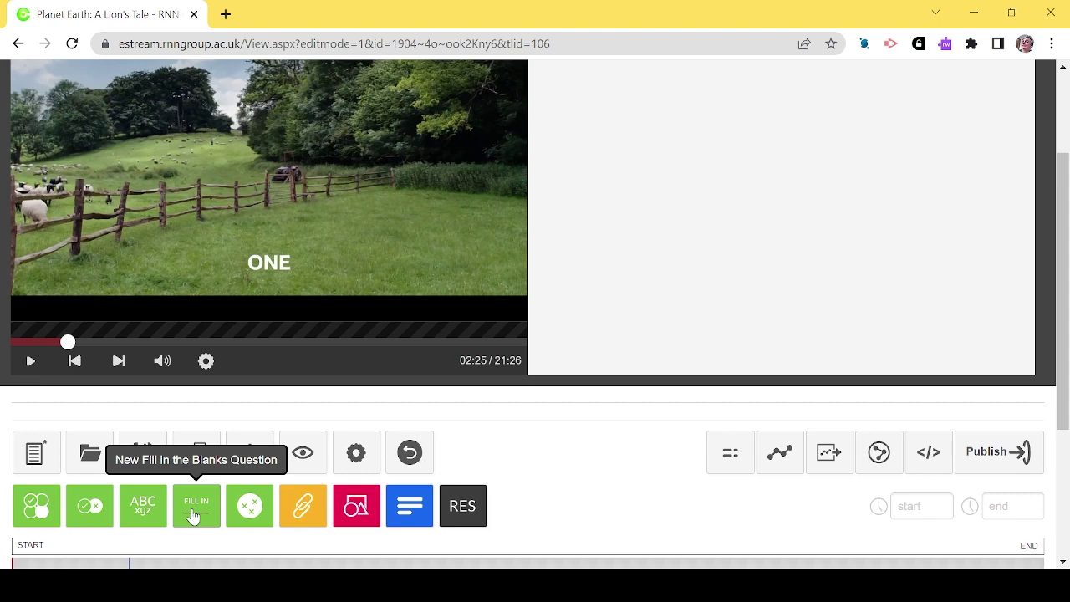
Add a true/false question "Is this programme about lions" at 02:25 with True as the answer and blank correct feedback.
{"action": "left_click", "coordinate": [90, 506]}
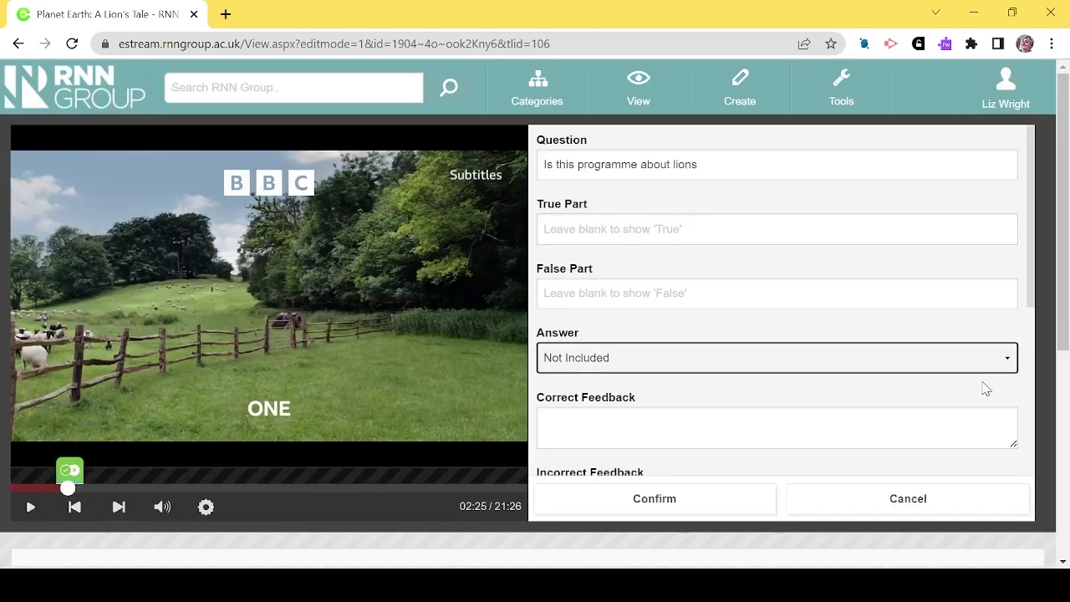
{"action": "key", "text": "Down"}
{"action": "left_click", "coordinate": [742, 439]}
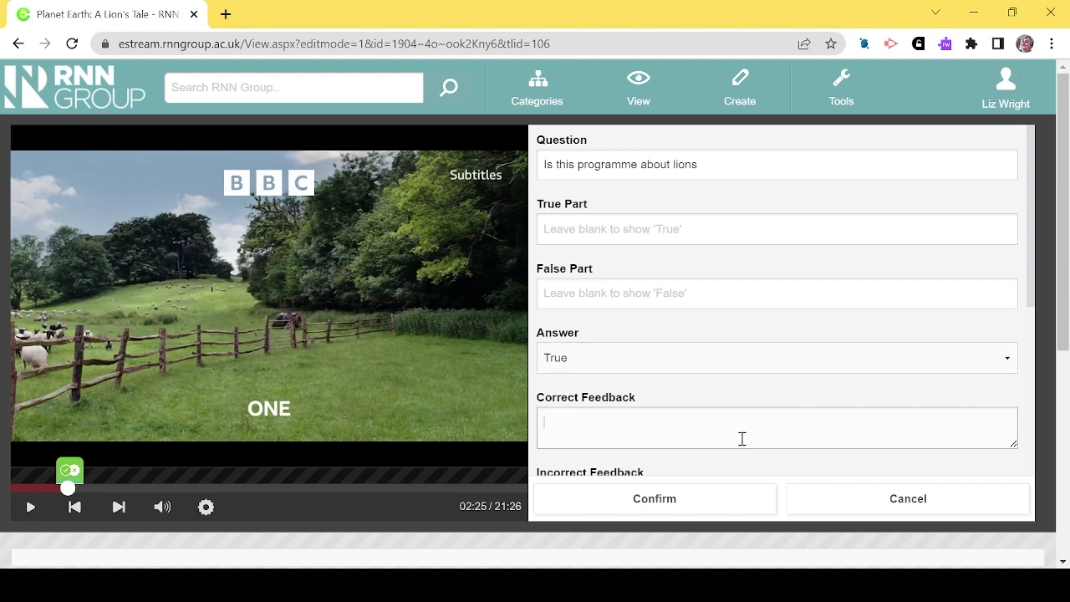
{"action": "type", "text": "Yes"}
{"action": "key", "text": "BackSpace"}
{"action": "key", "text": "BackSpace"}
{"action": "key", "text": "BackSpace"}
{"action": "left_click", "coordinate": [688, 502]}
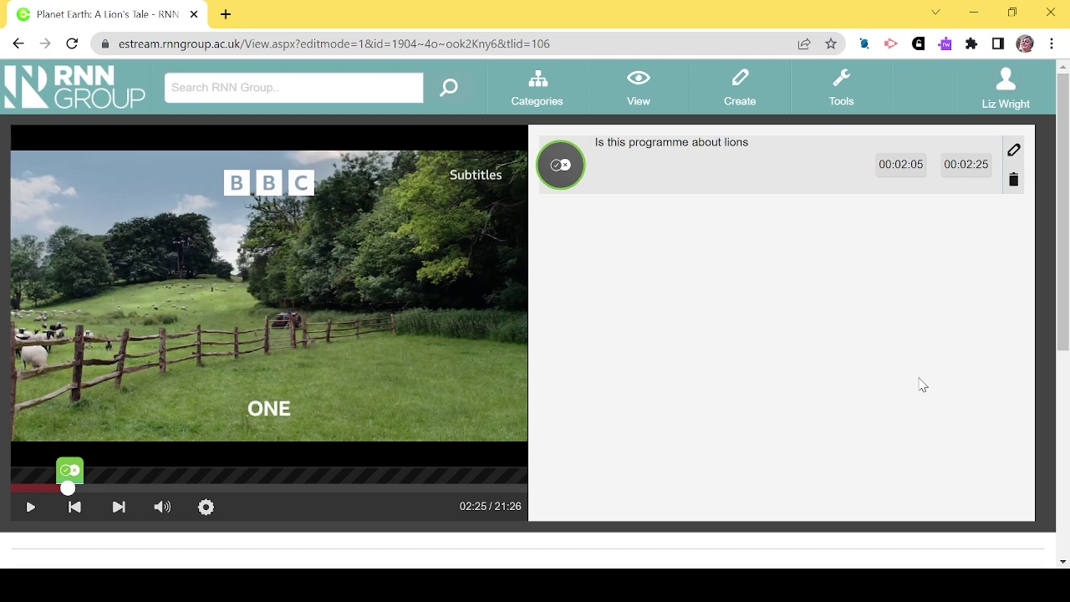
Save the quiz timeline and publish it.
{"action": "left_click_drag", "start_coordinate": [1056, 324], "coordinate": [1062, 410]}
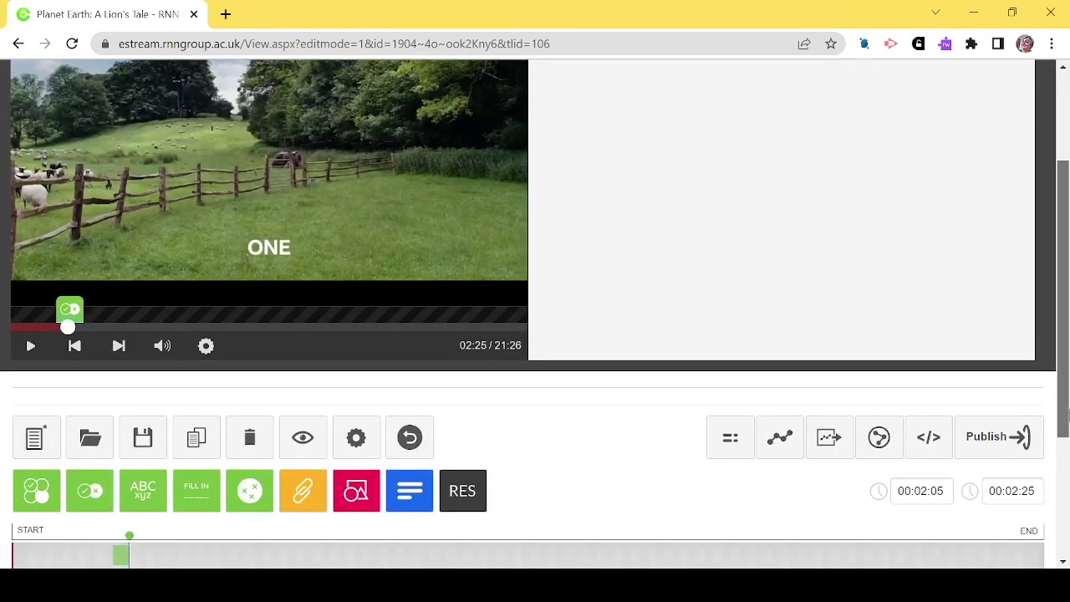
{"action": "left_click", "coordinate": [137, 447]}
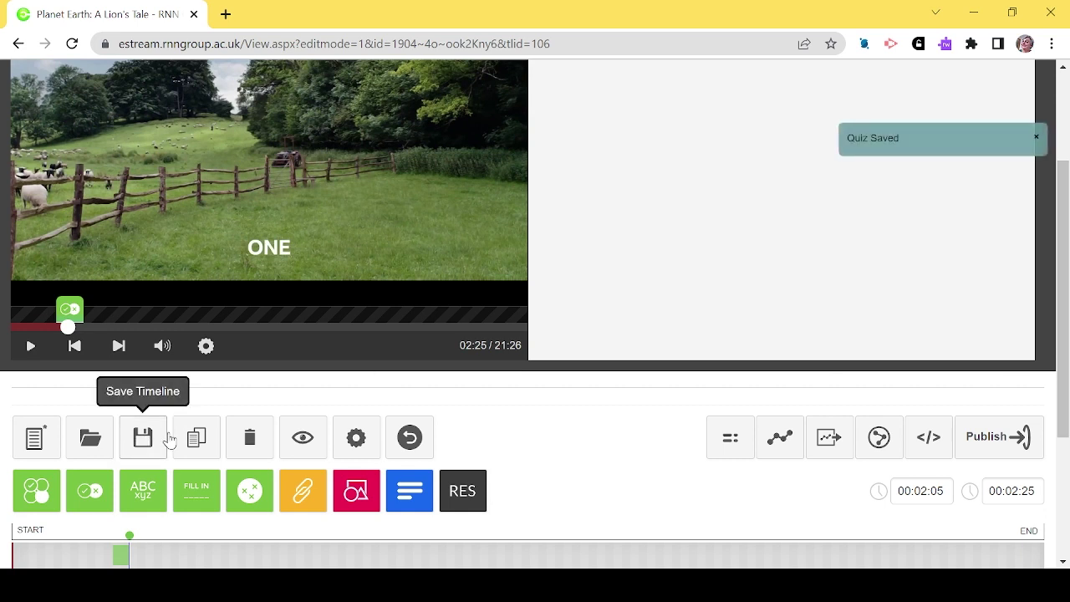
{"action": "left_click", "coordinate": [1002, 444]}
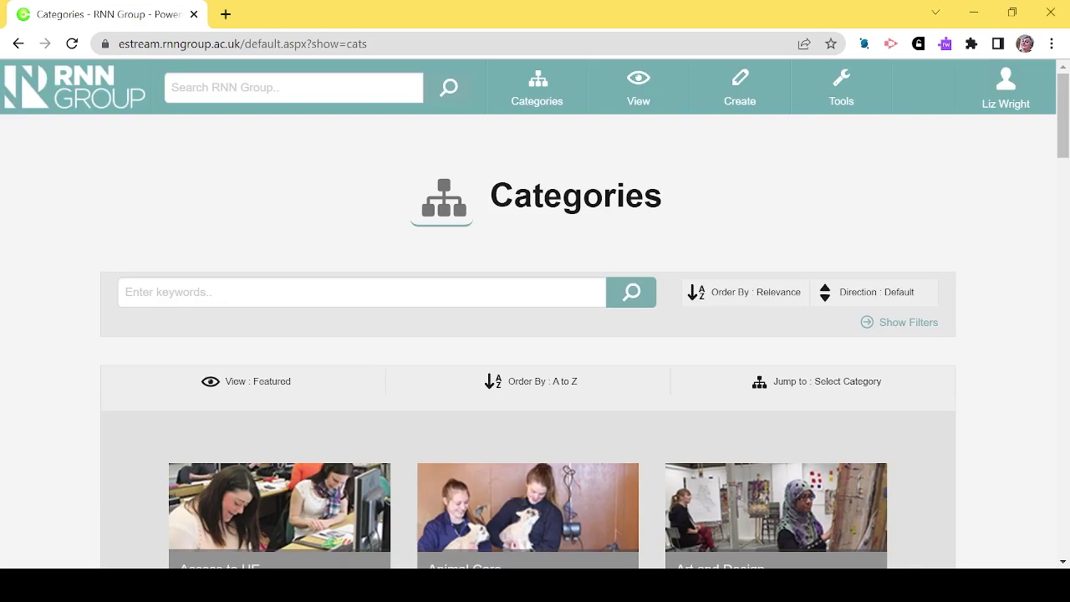
Go to MyHome, dismiss the introductory tour and open the personal media list.
{"action": "mouse_move", "coordinate": [1012, 80]}
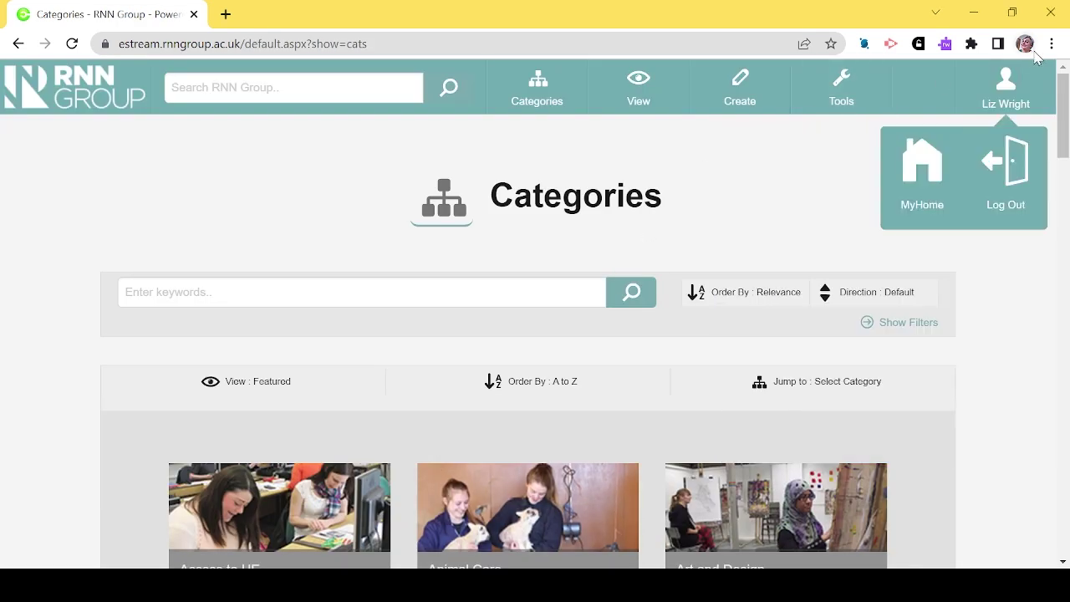
{"action": "left_click", "coordinate": [931, 175]}
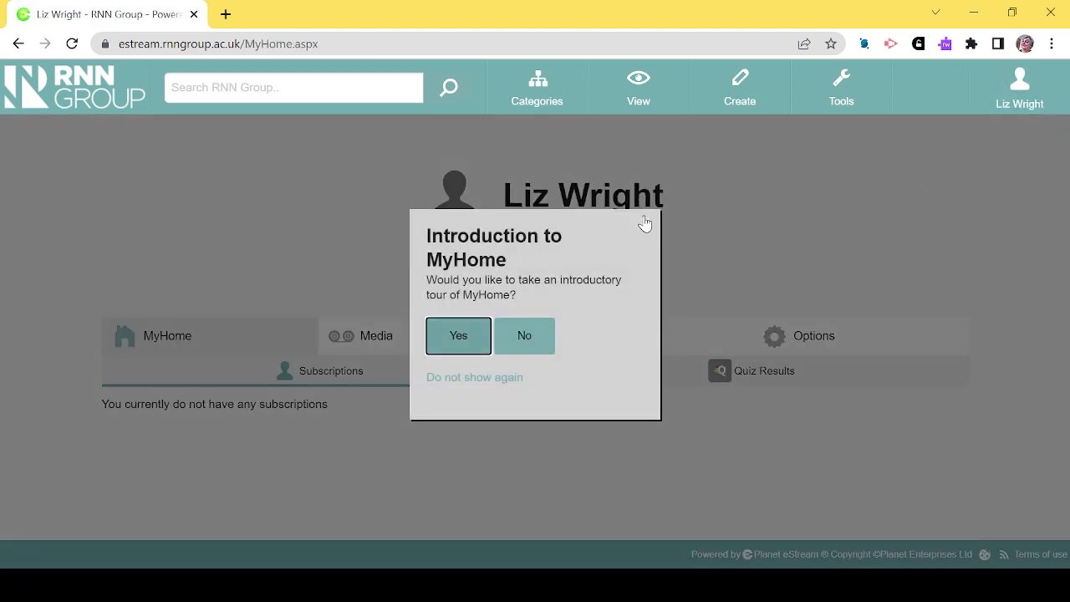
{"action": "left_click", "coordinate": [644, 221]}
{"action": "left_click", "coordinate": [376, 339]}
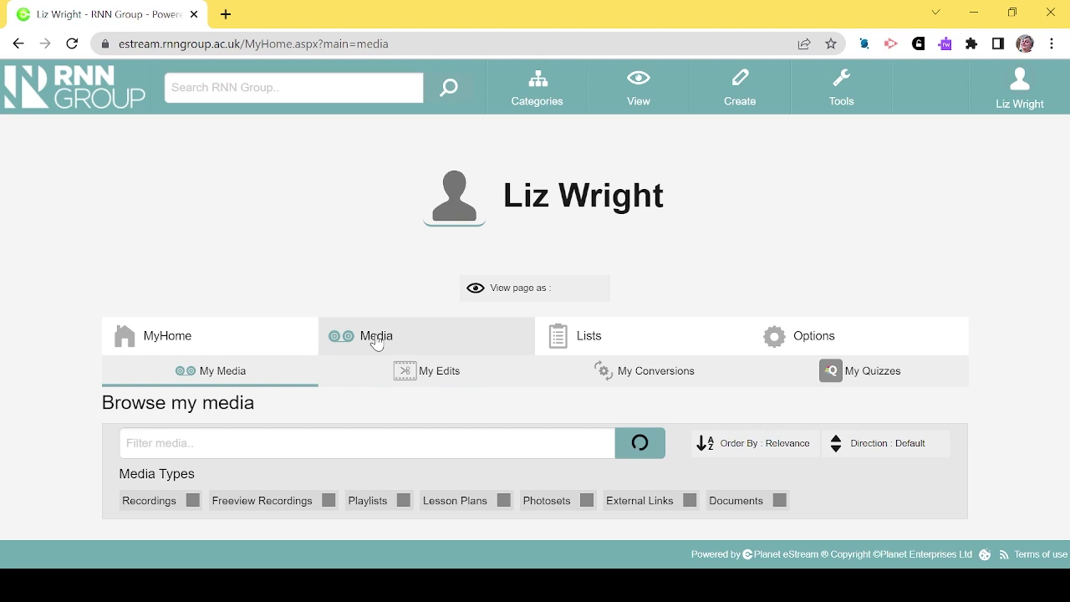